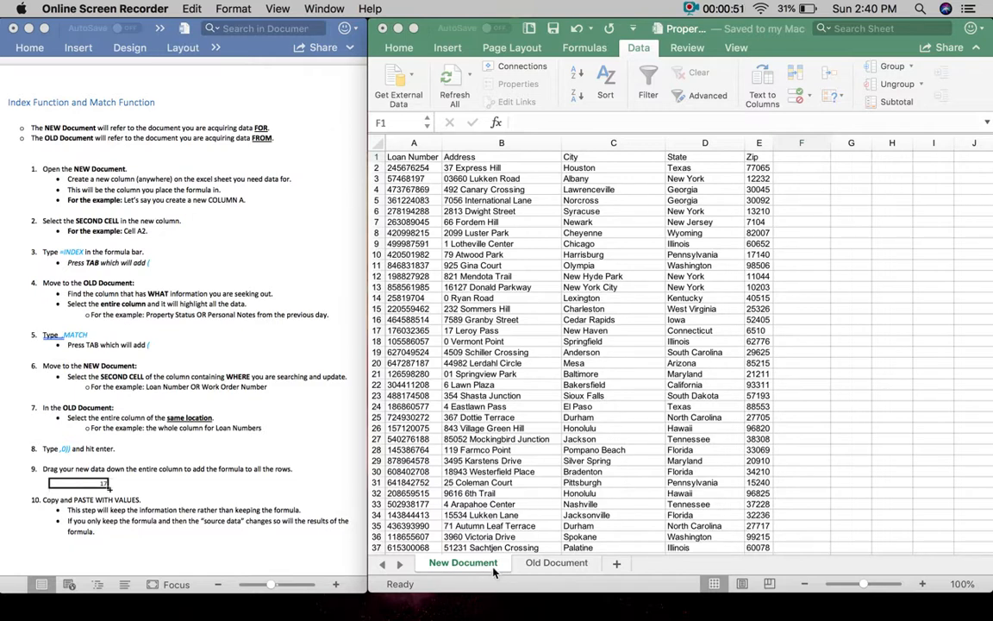
# - Review Old Document's Realtor Name and Realtor Phone columns against New Document's Loan Number and Address columns
pyautogui.click(541, 565)
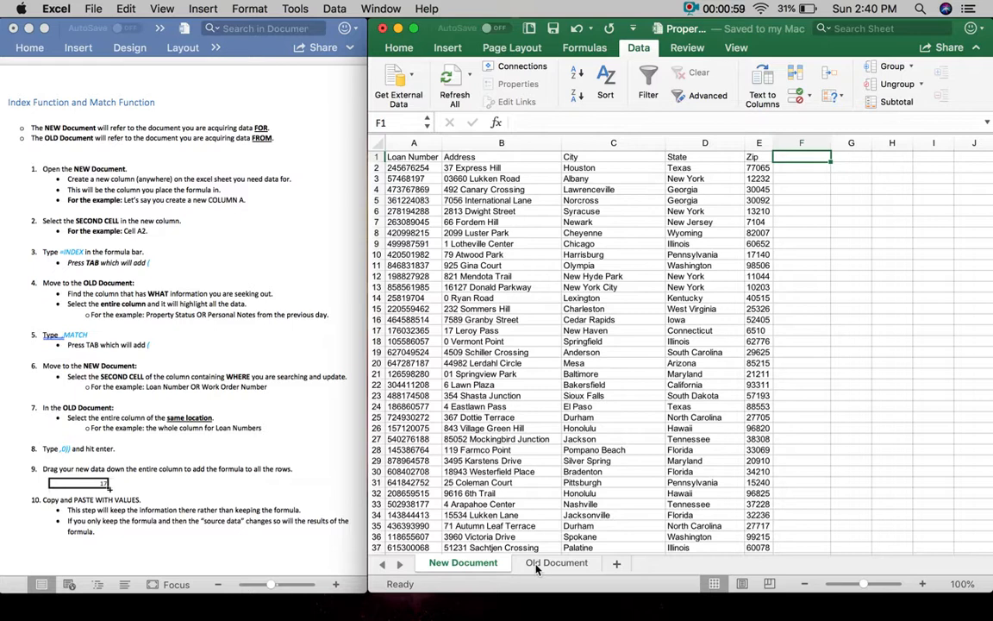
pyautogui.click(536, 564)
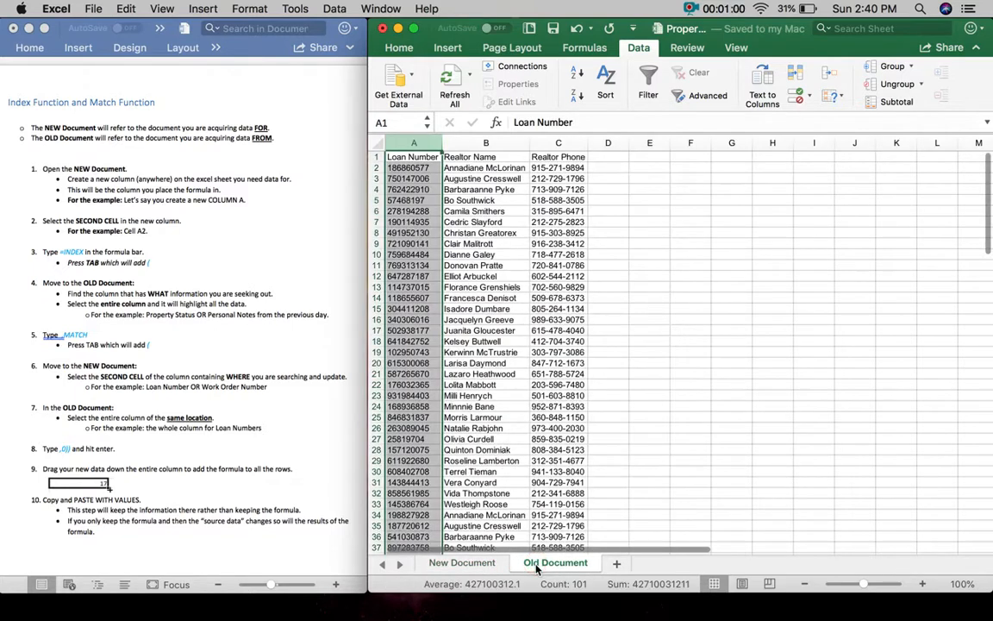
pyautogui.click(513, 143)
pyautogui.click(556, 143)
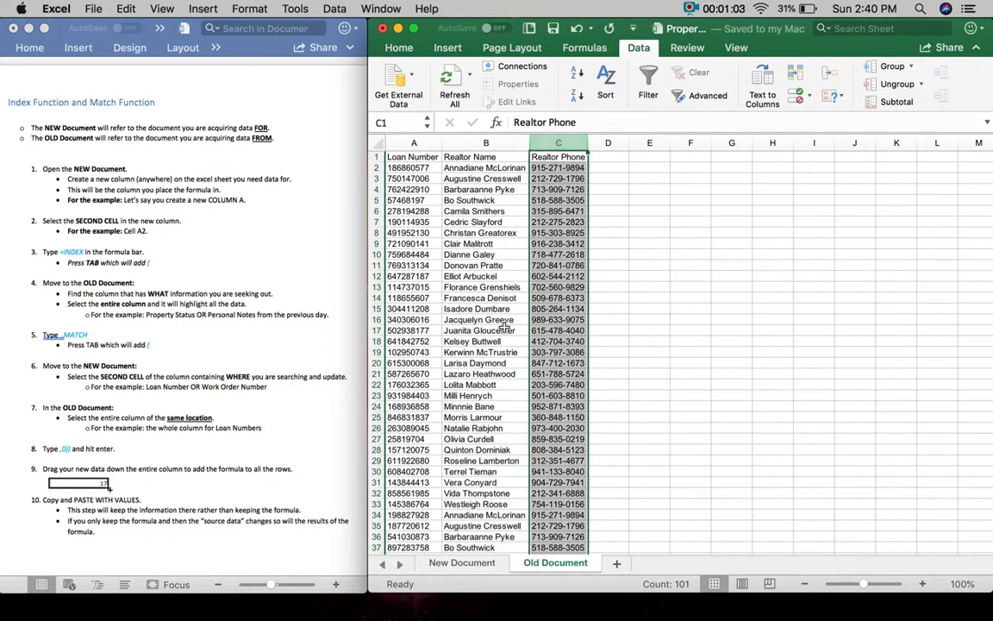
pyautogui.click(460, 563)
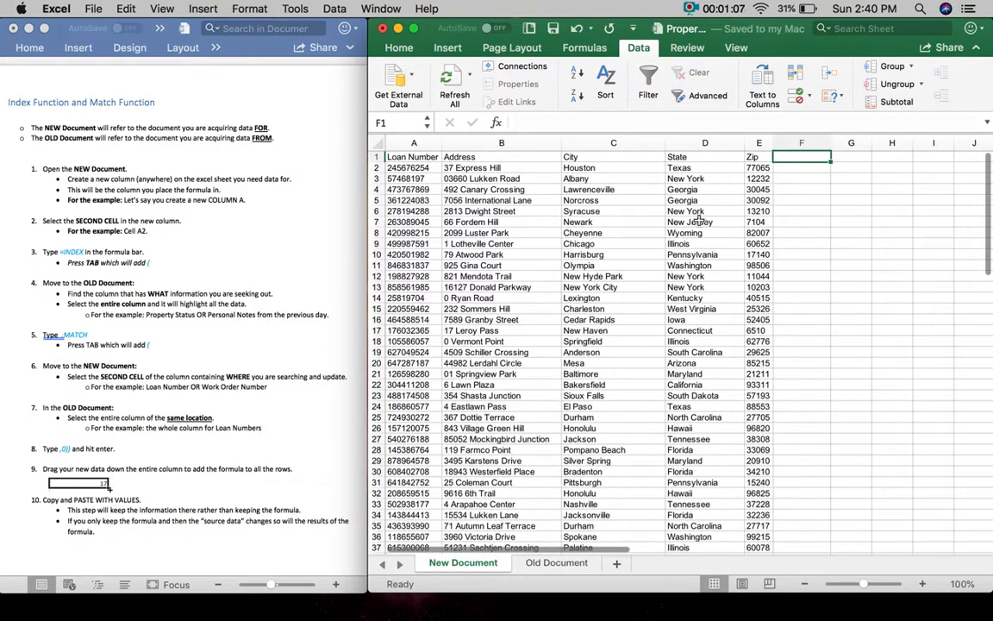
pyautogui.moveTo(758, 142); pyautogui.dragTo(504, 142)
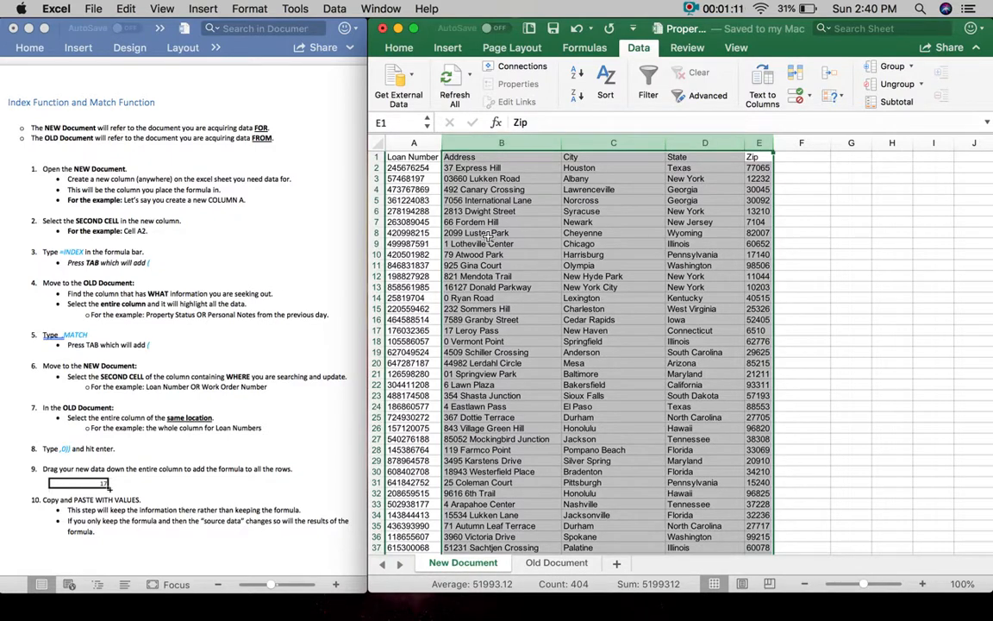
pyautogui.click(412, 142)
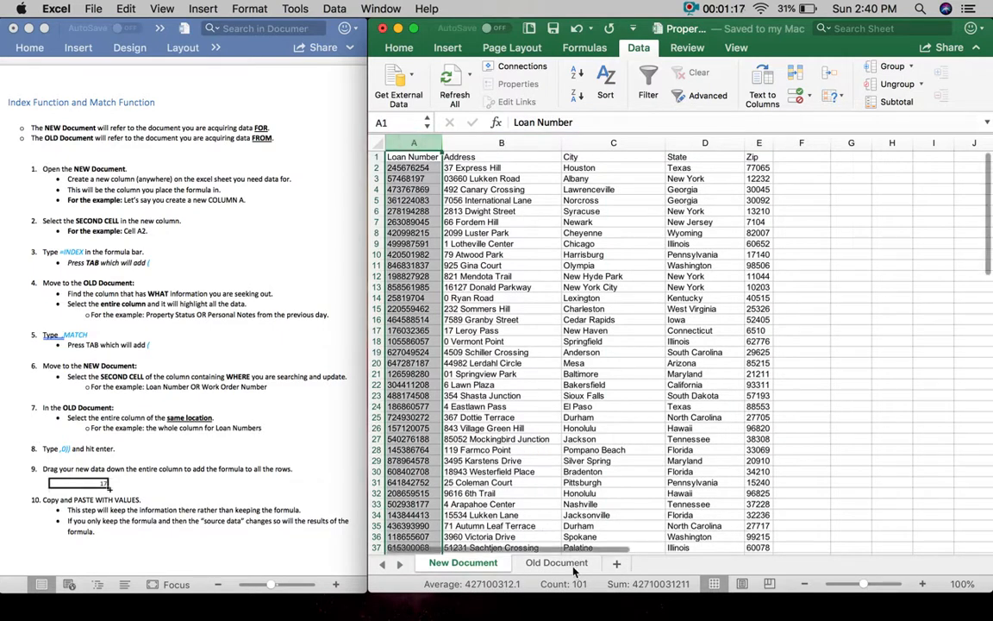
# - Compare the Loan Number column on both sheets, then select empty column F on New Document
pyautogui.click(570, 564)
pyautogui.click(413, 143)
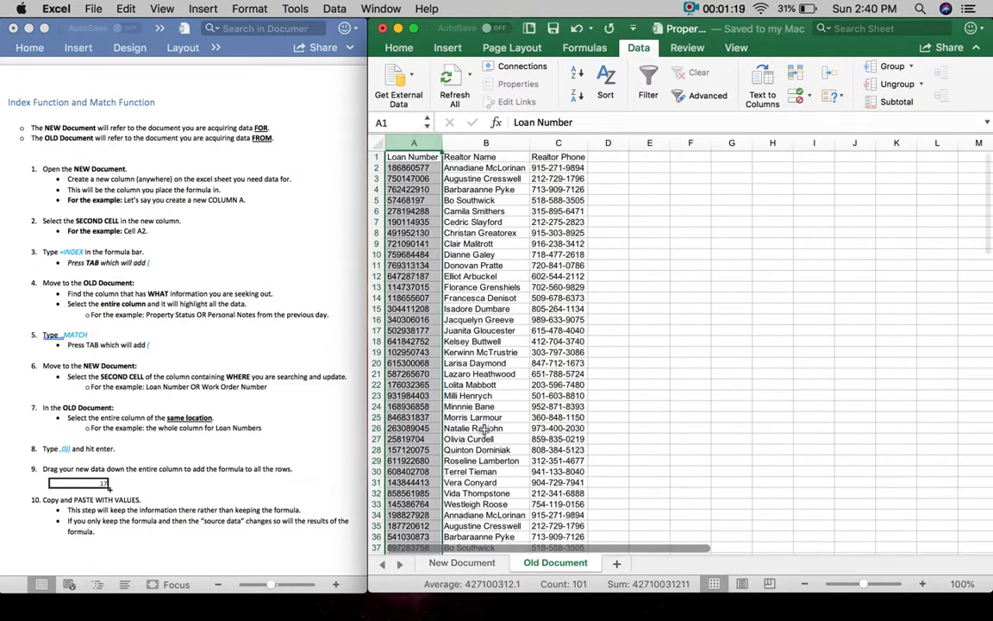
pyautogui.click(463, 563)
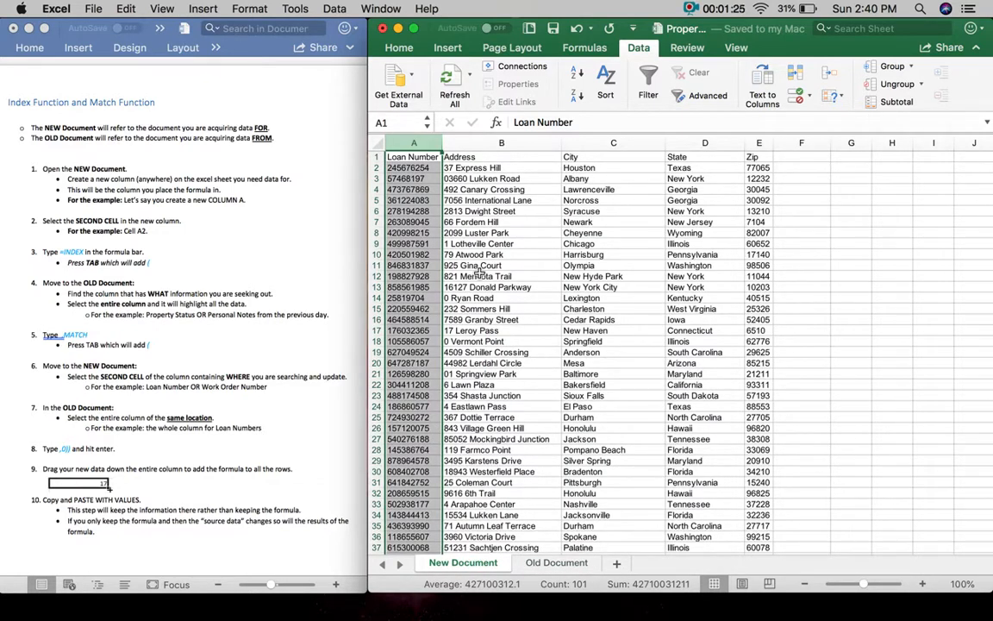
pyautogui.click(482, 417)
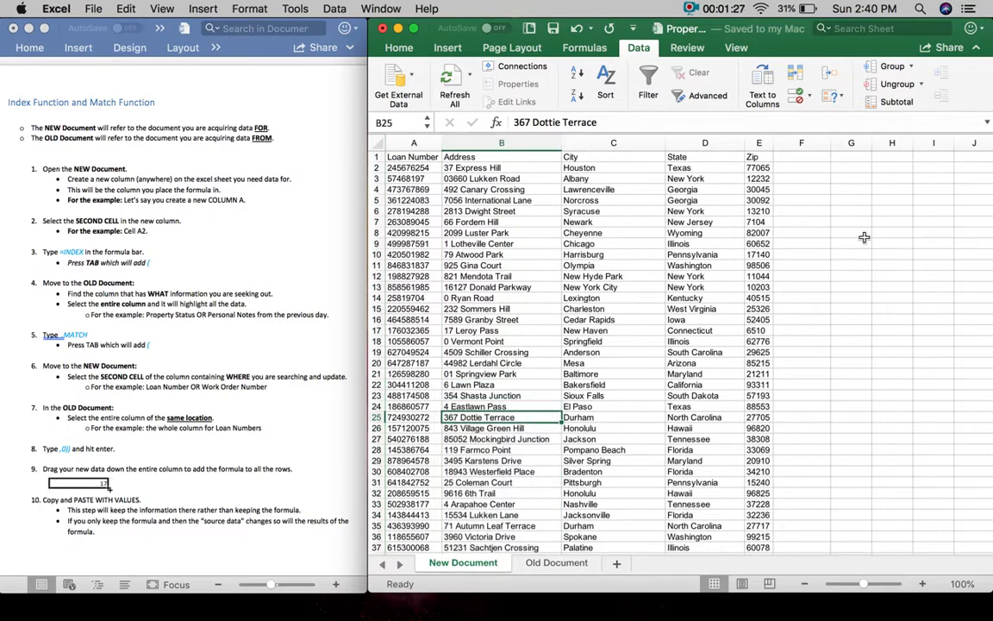
pyautogui.click(803, 156)
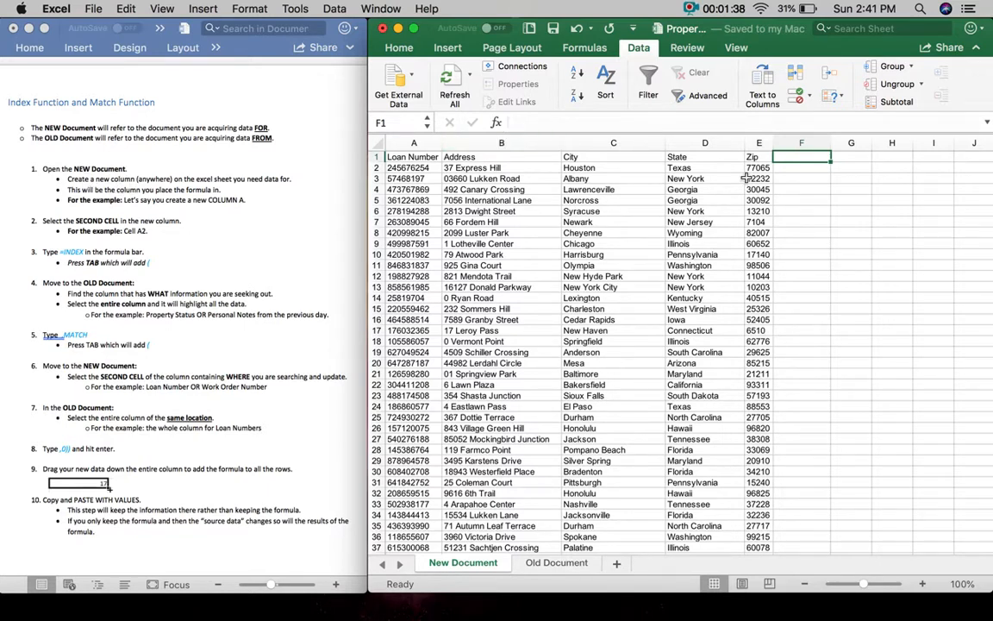
pyautogui.click(802, 143)
# - Insert a blank column before Address on the New Document sheet
pyautogui.click(505, 145)
pyautogui.press('super+c')
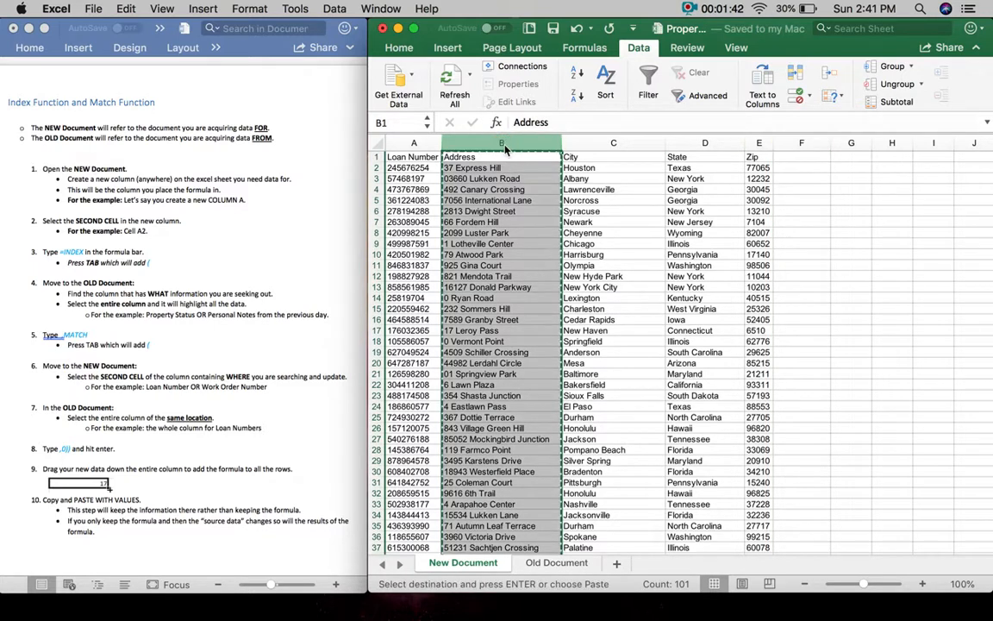
pyautogui.click(793, 141)
pyautogui.press('super+c')
pyautogui.click(510, 144)
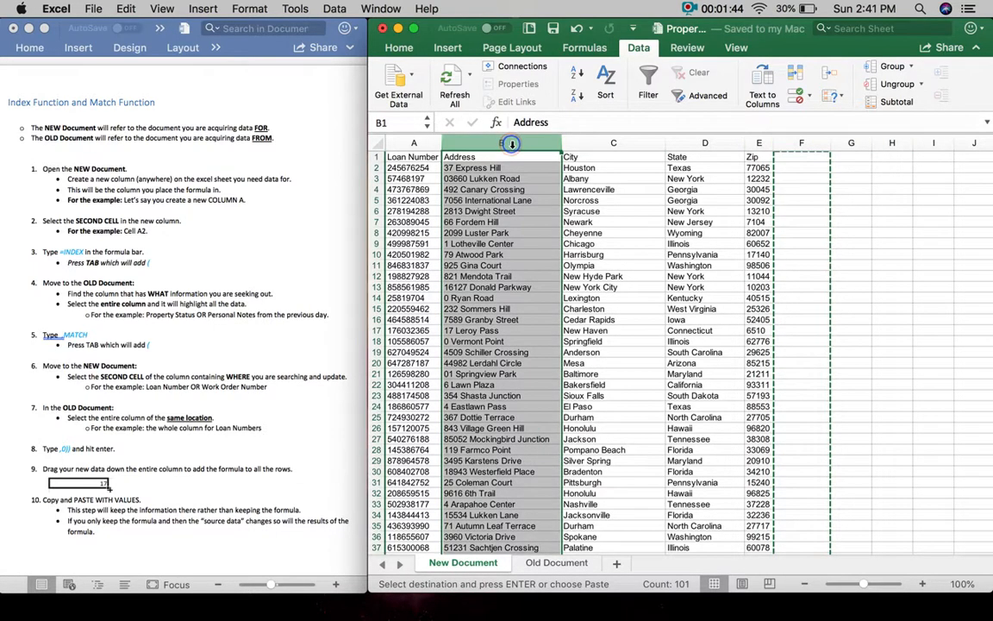
pyautogui.rightClick(512, 144)
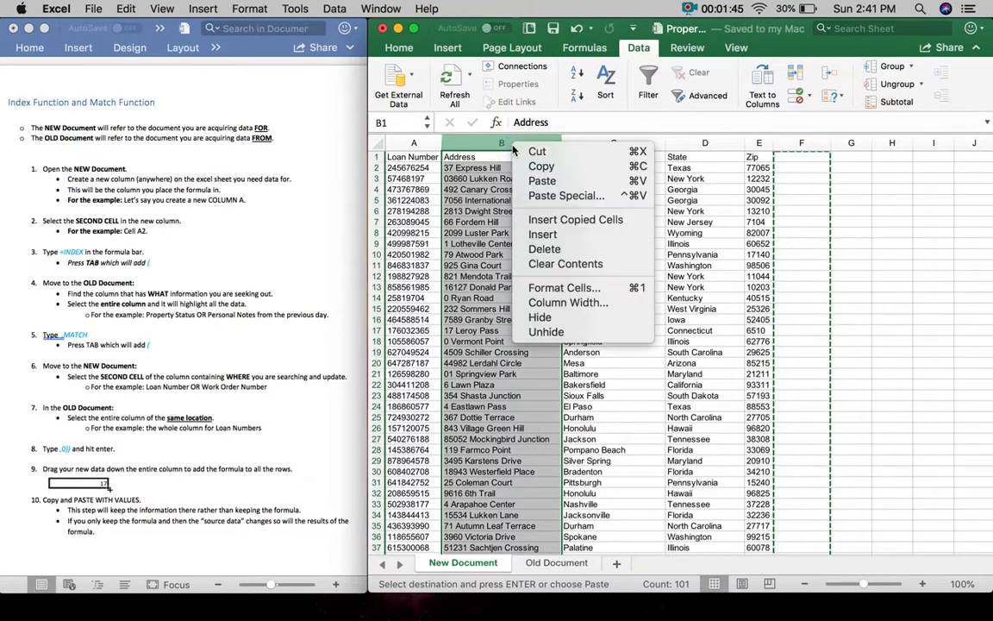
pyautogui.click(571, 234)
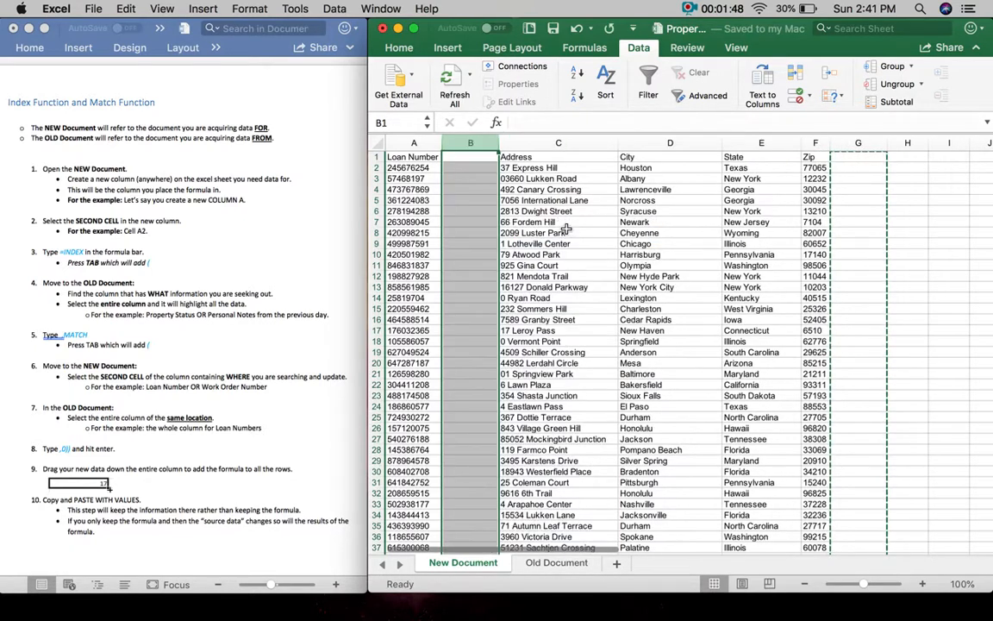
# - Head the new column B1 'Realtor Name' and resize the column
pyautogui.click(477, 157)
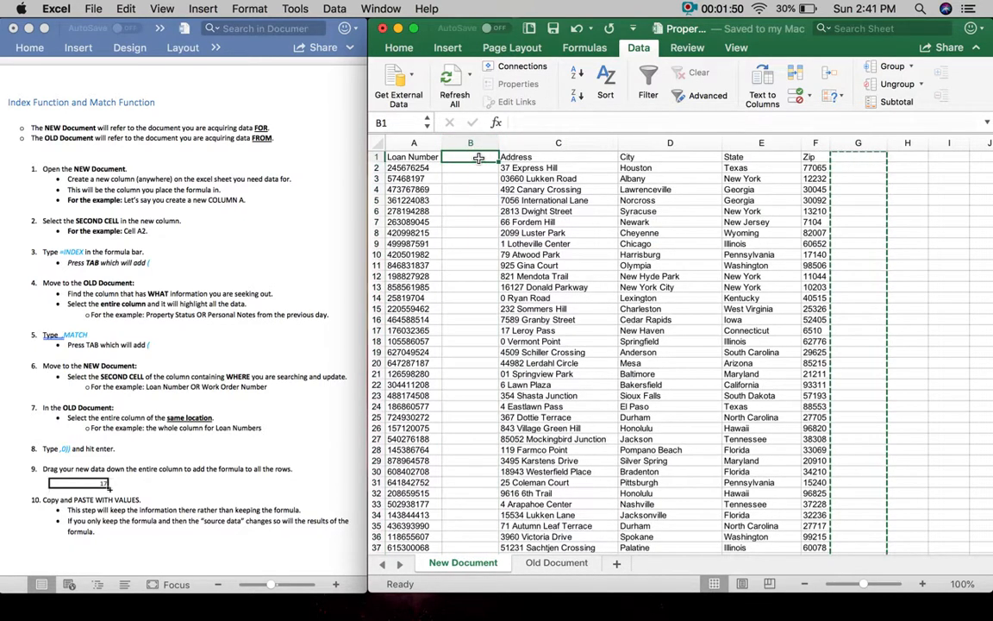
pyautogui.write('Realtor Name')
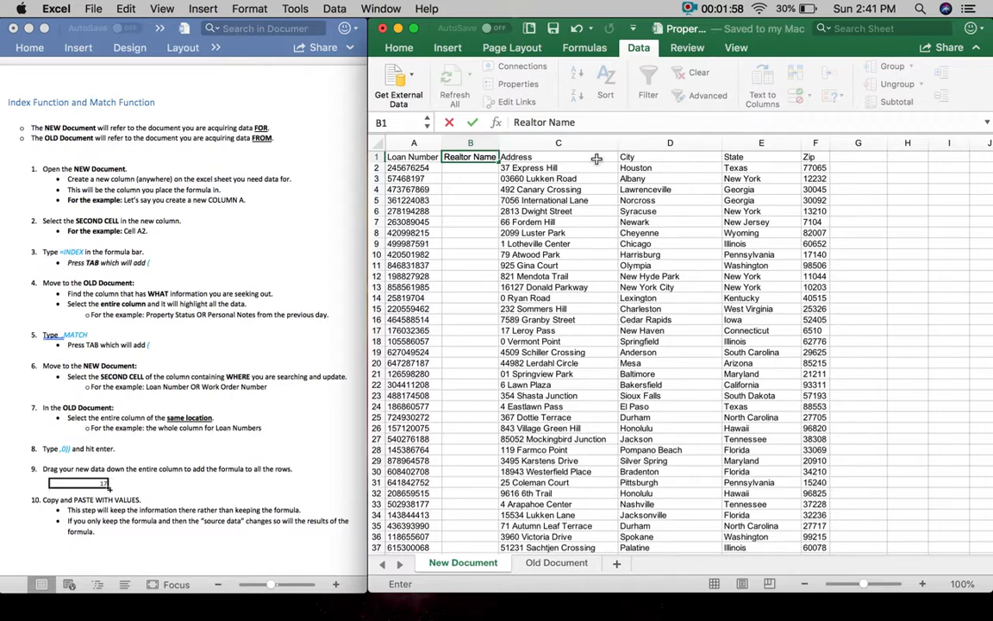
pyautogui.click(530, 157)
pyautogui.moveTo(496, 144); pyautogui.dragTo(495, 147)
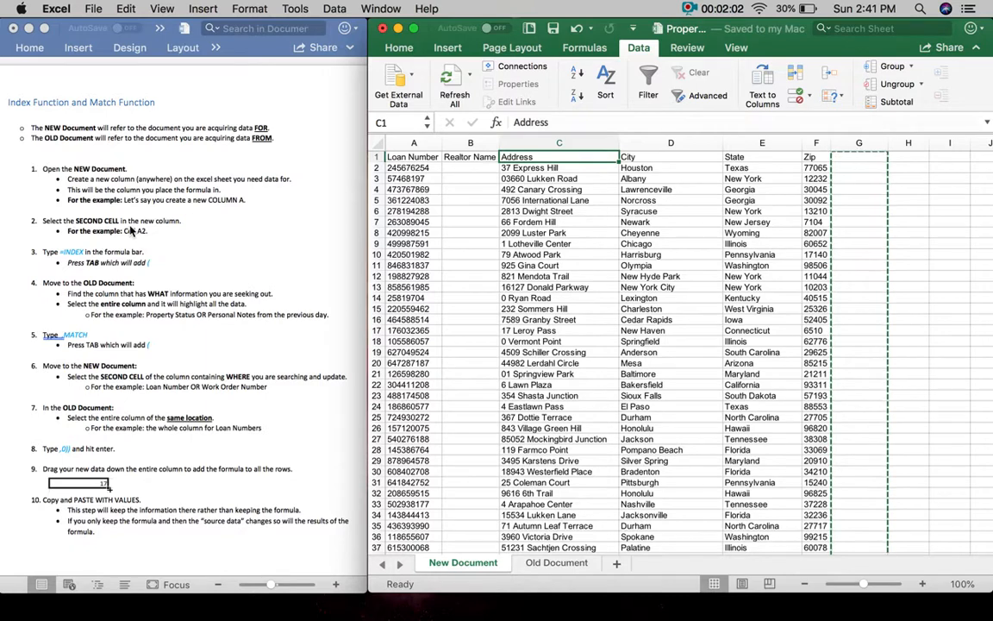
pyautogui.click(467, 170)
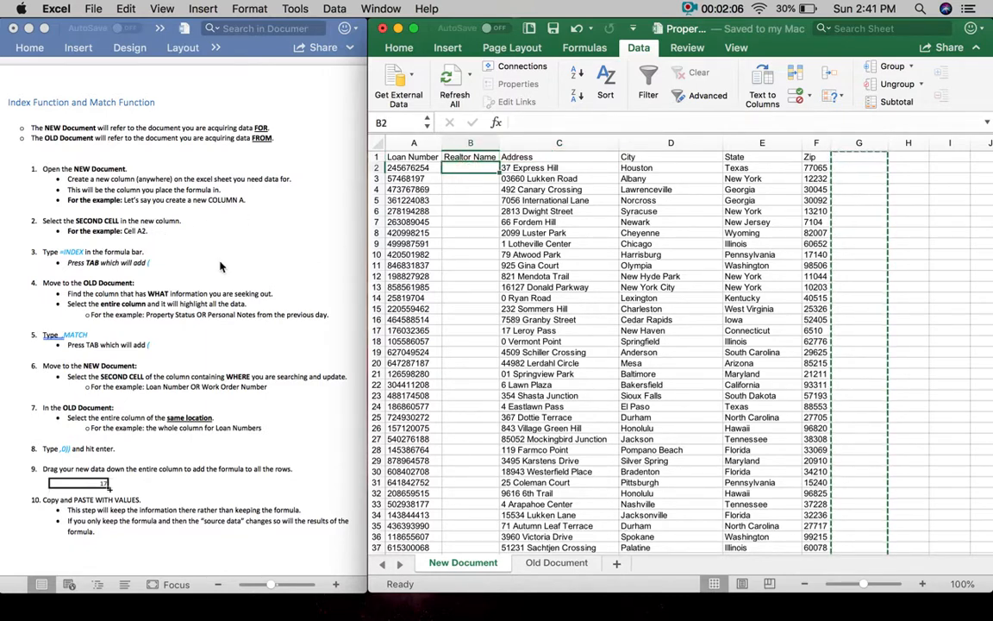
# - Begin B2's formula with INDEX, accepting it from the =inde autocomplete list
pyautogui.click(87, 257)
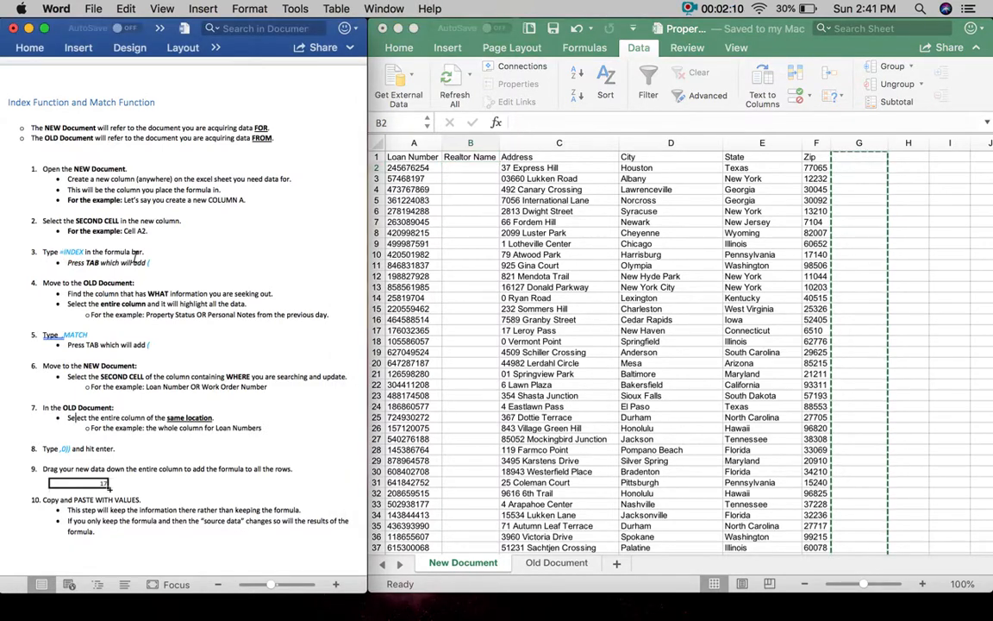
pyautogui.click(545, 123)
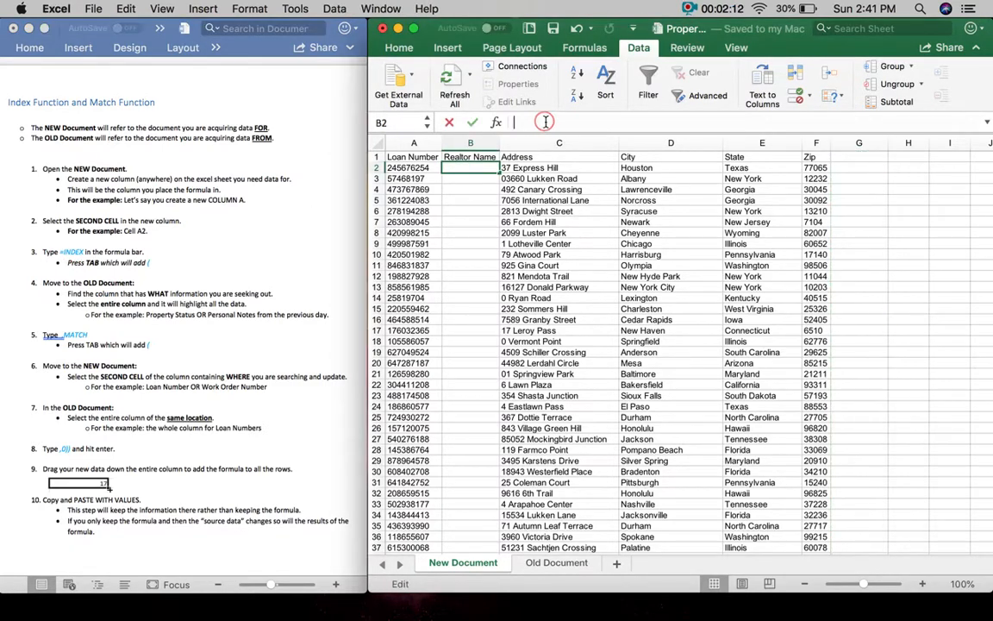
pyautogui.write('=inde')
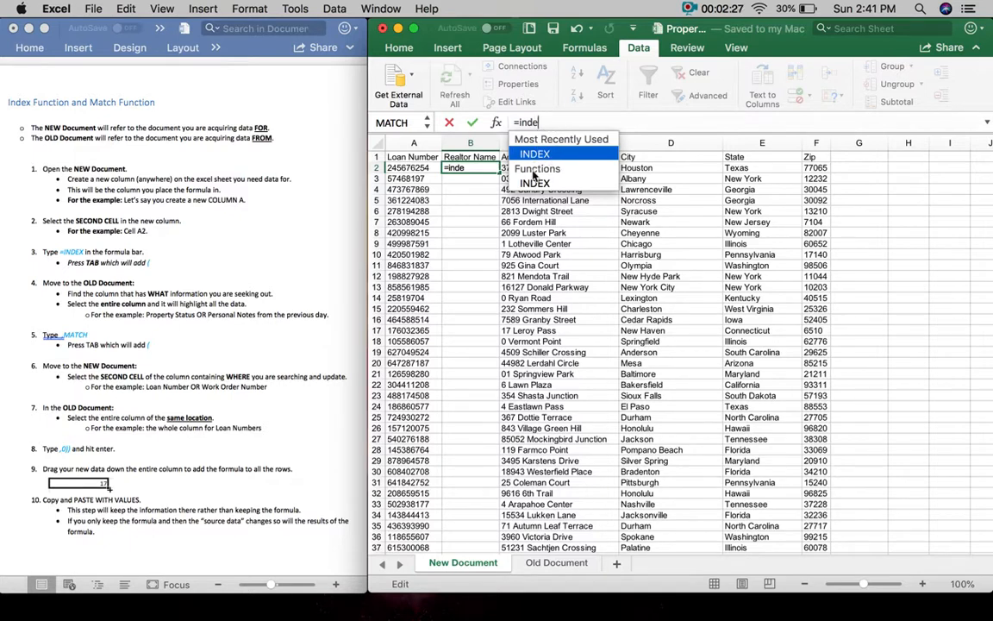
pyautogui.press('Tab')
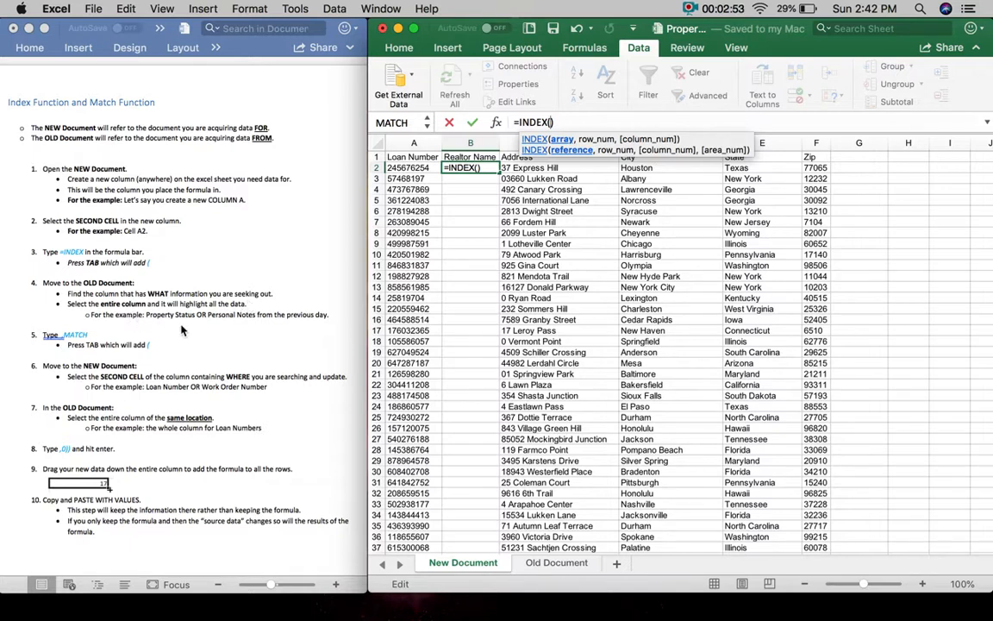
# - Set INDEX's array to 'Old Document'!B:B, the Realtor Name column, followed by a comma
pyautogui.click(556, 567)
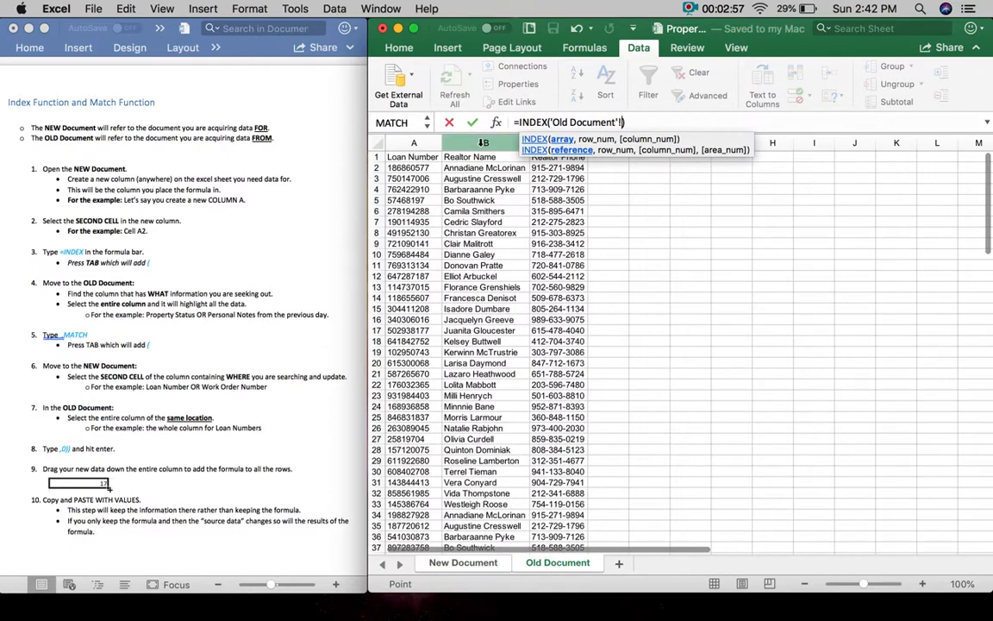
pyautogui.click(483, 142)
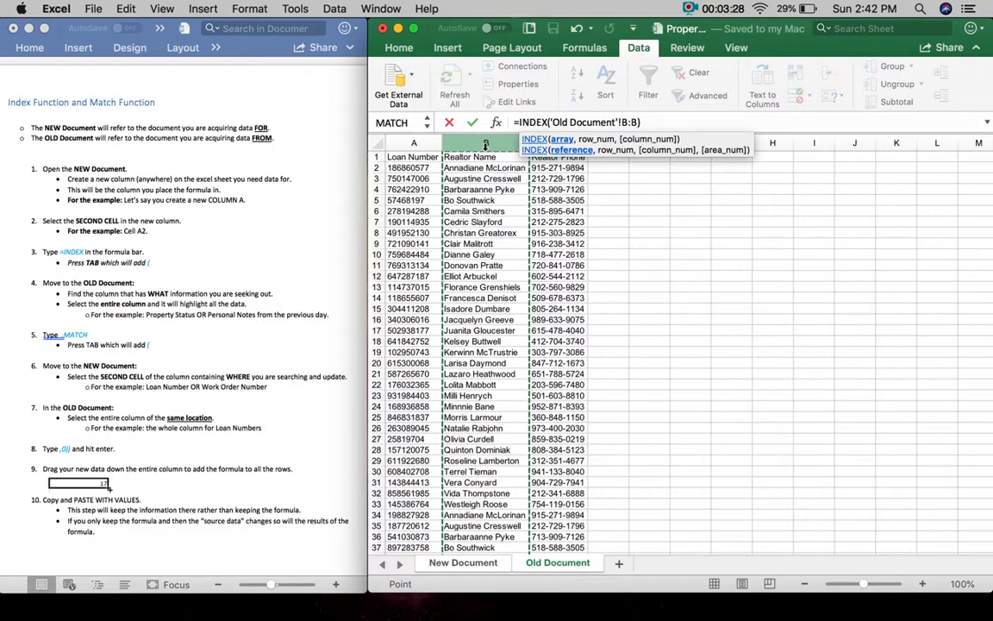
pyautogui.click(412, 142)
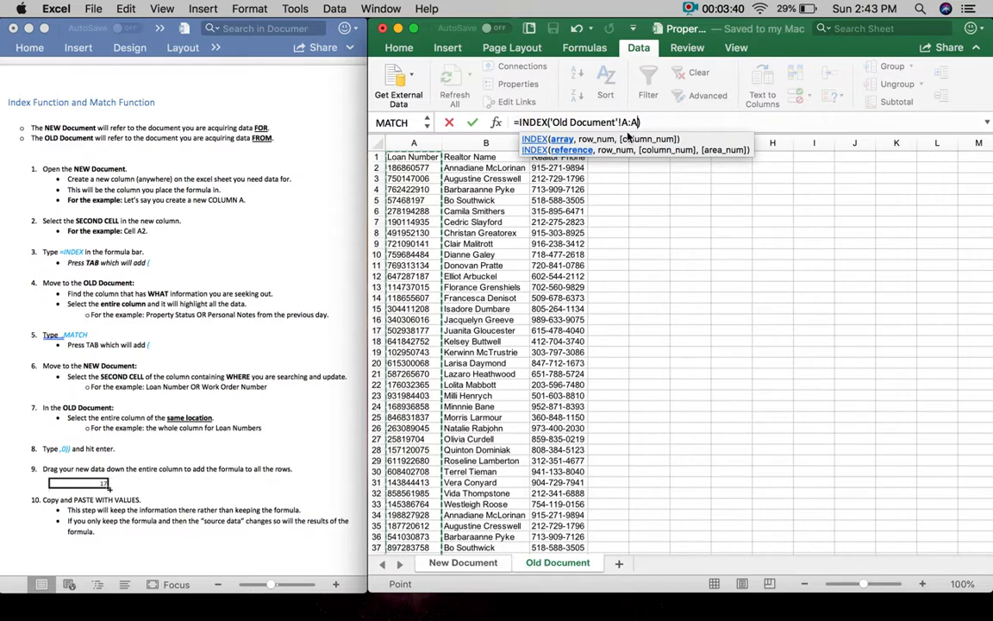
pyautogui.click(483, 142)
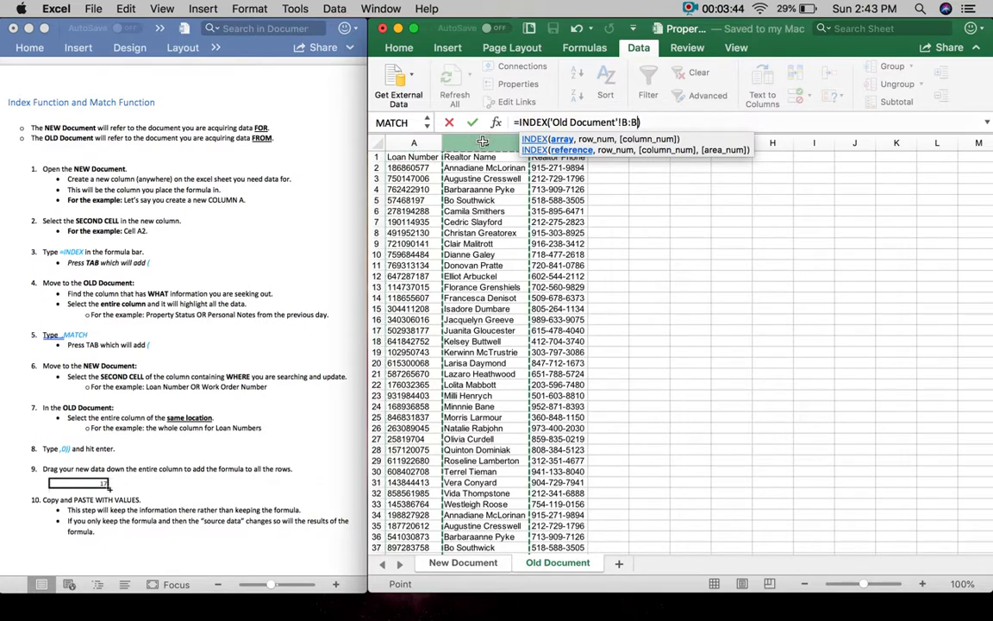
pyautogui.write(',')
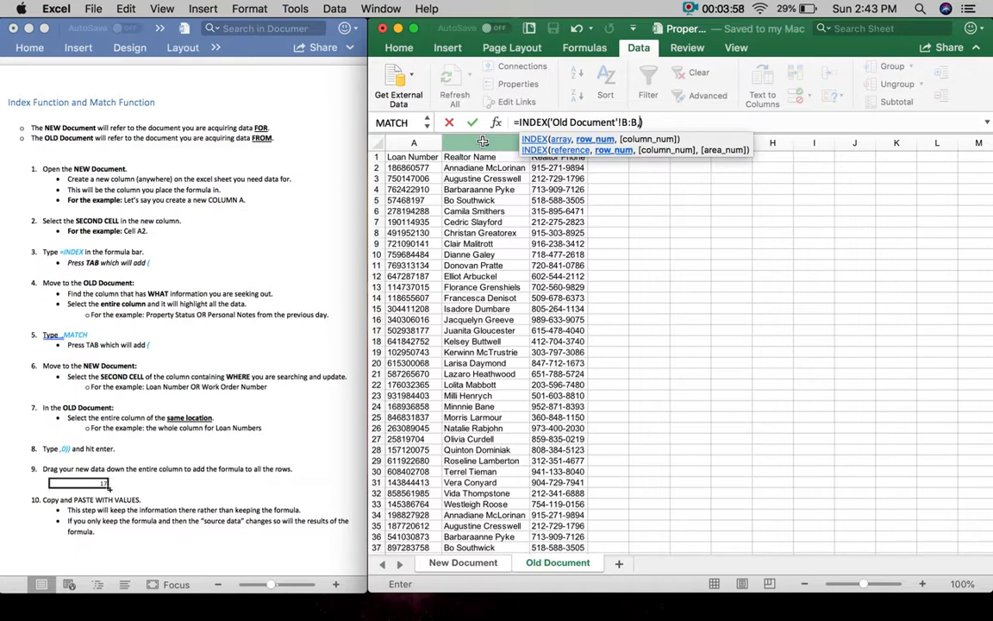
# - Insert MATCH() as INDEX's row argument after 'Old Document'!B:B
pyautogui.click(85, 340)
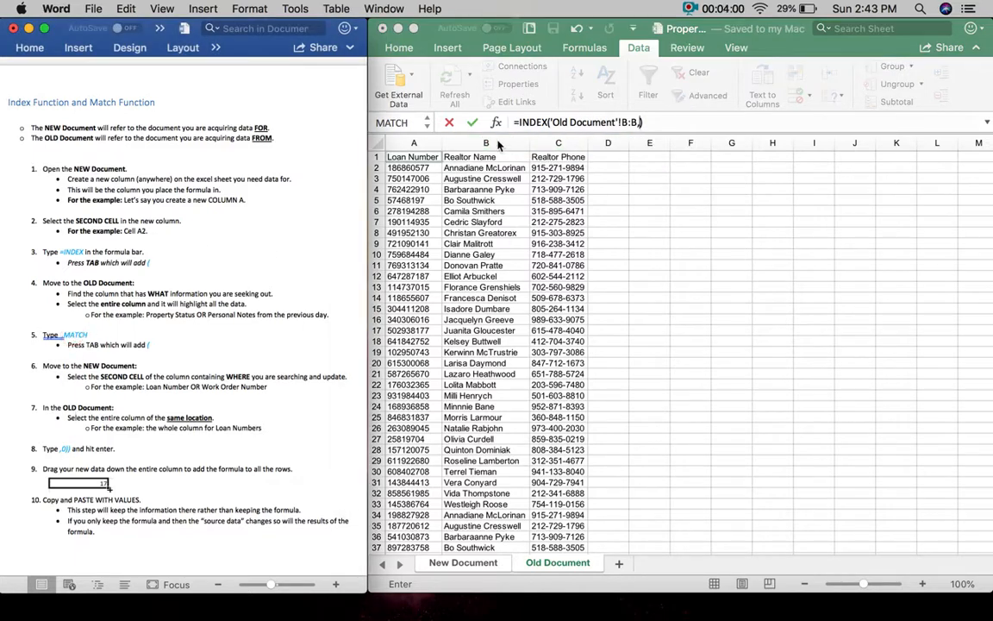
pyautogui.click(648, 123)
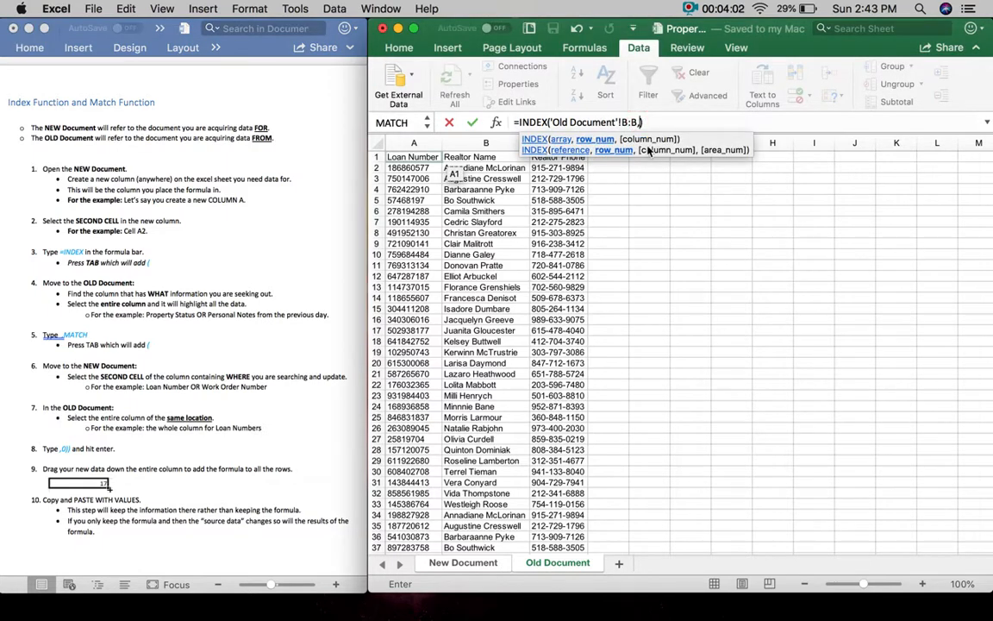
pyautogui.write('match')
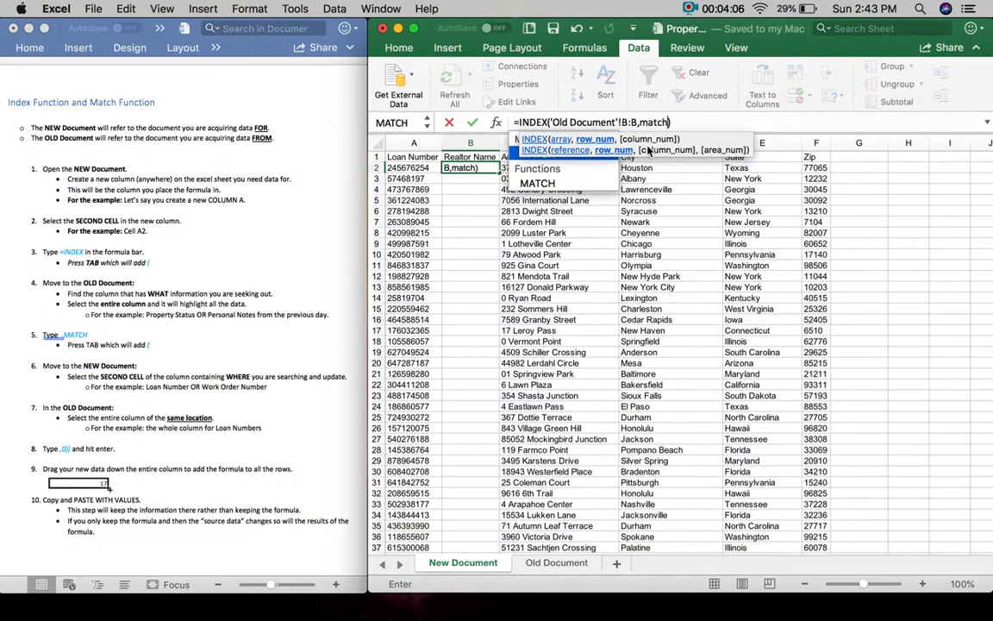
pyautogui.doubleClick(553, 185)
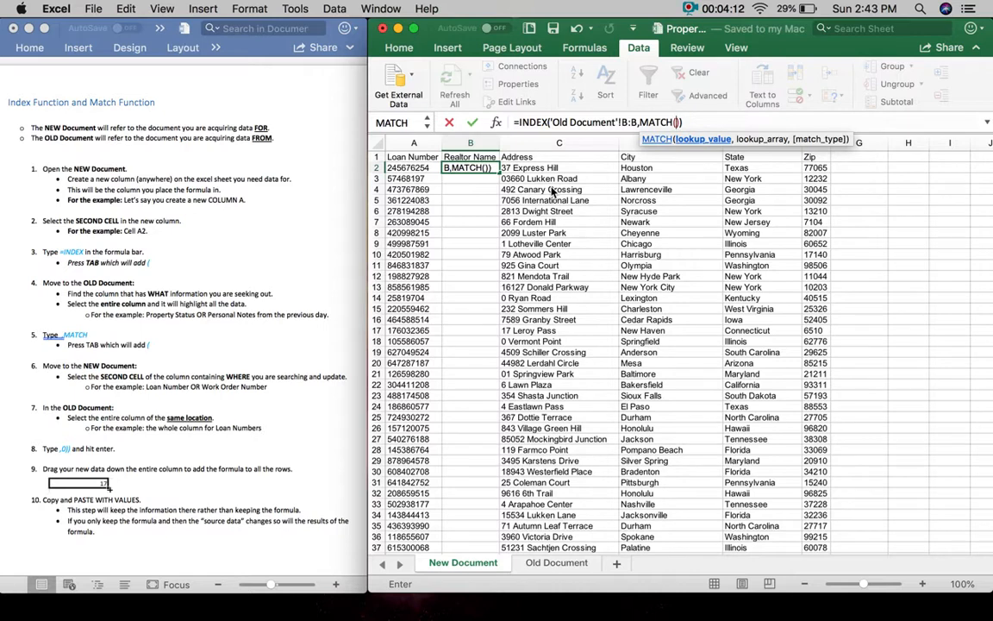
pyautogui.click(127, 358)
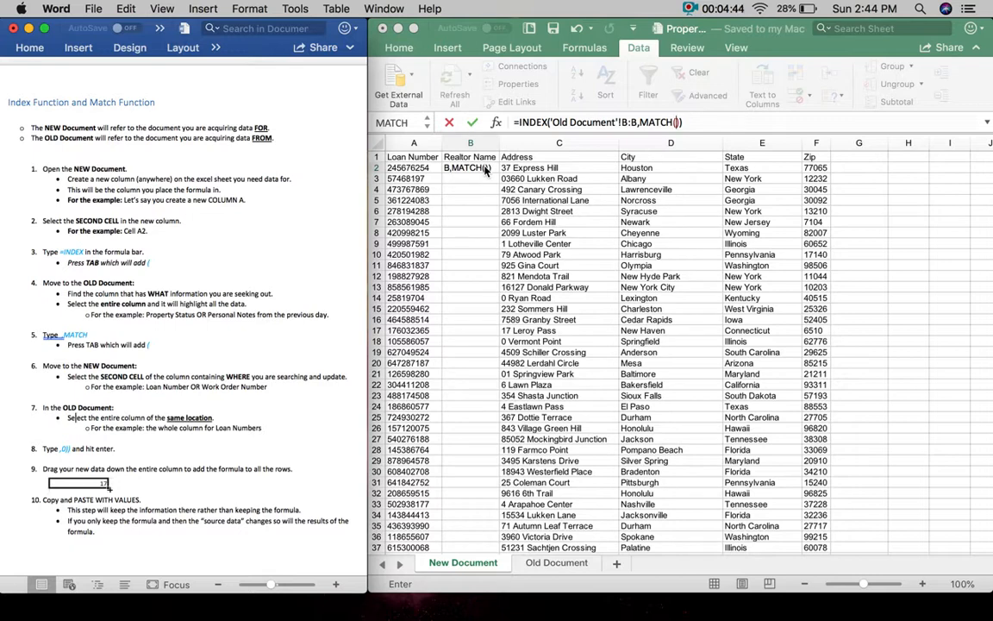
# - Use 'New Document'!A2 as MATCH's lookup value, followed by a comma
pyautogui.click(420, 171)
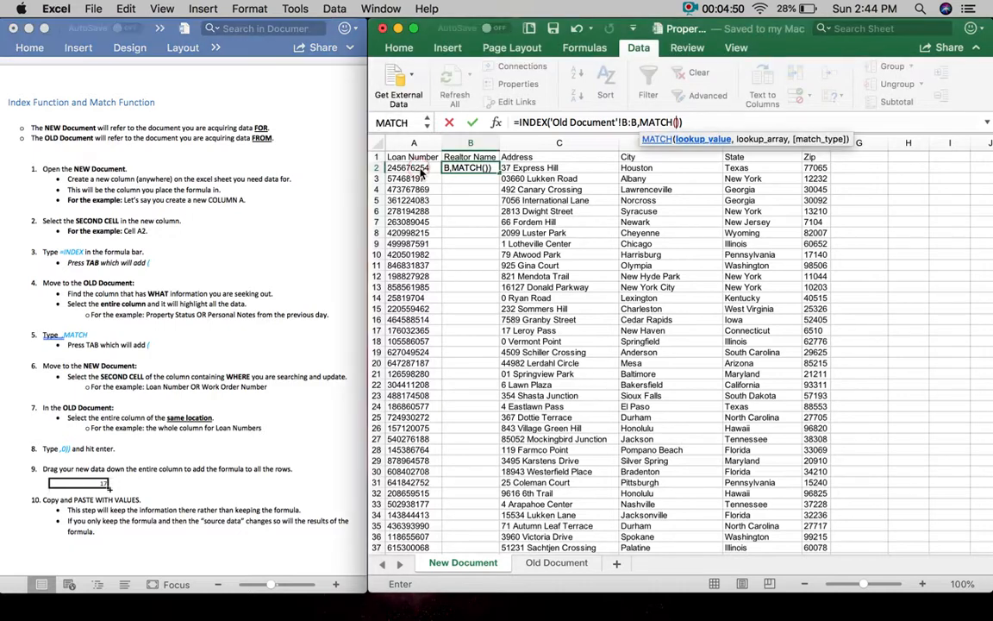
pyautogui.click(418, 169)
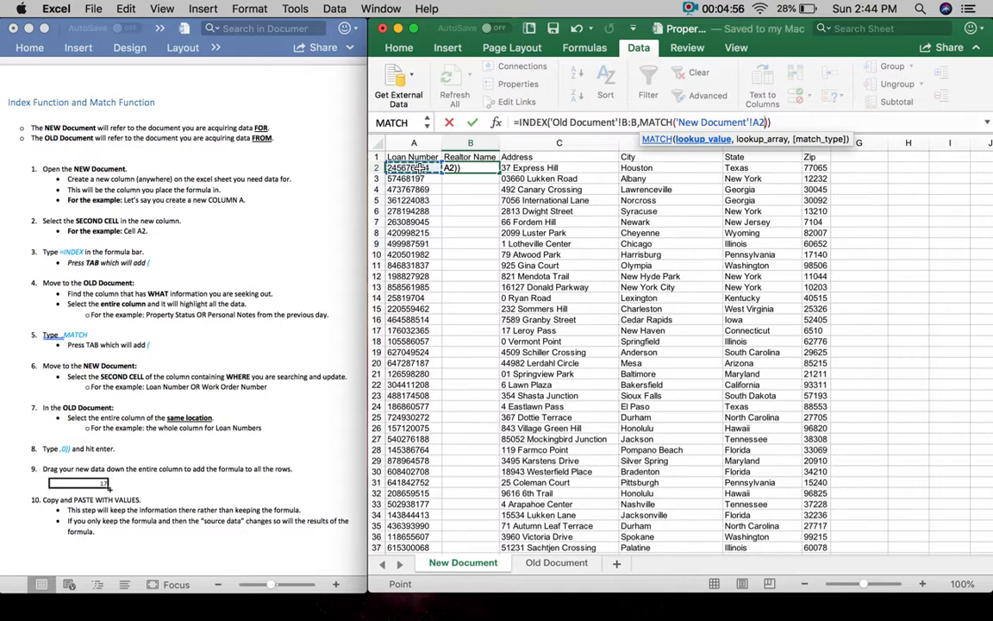
pyautogui.write(',')
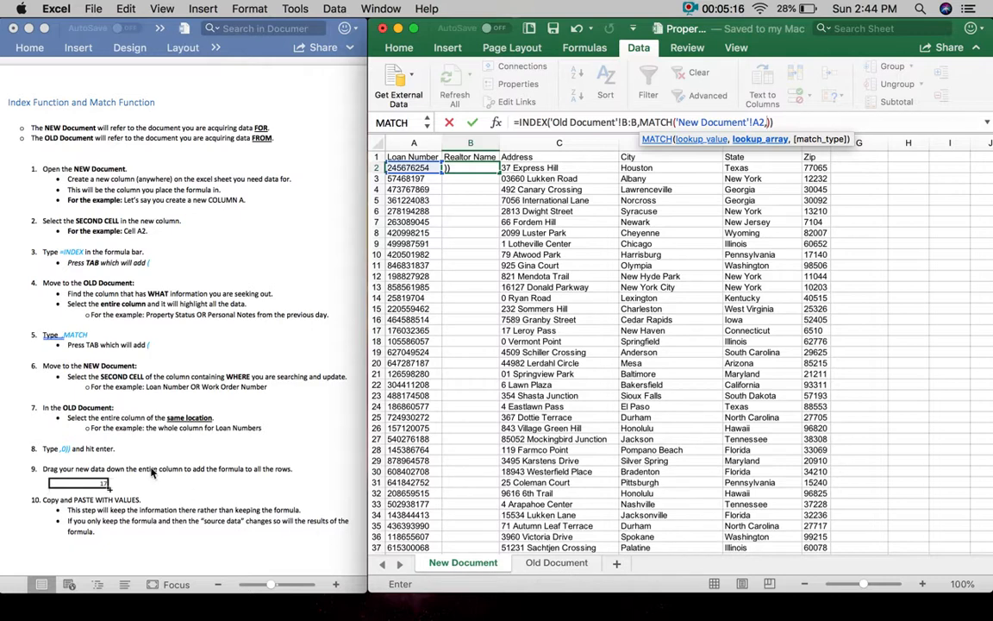
pyautogui.click(74, 418)
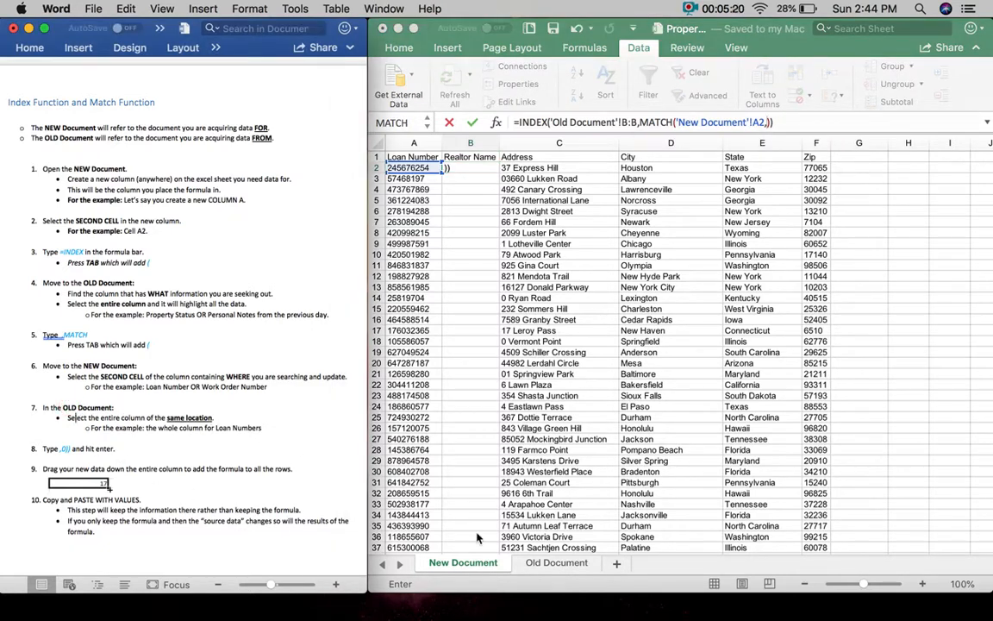
pyautogui.click(556, 568)
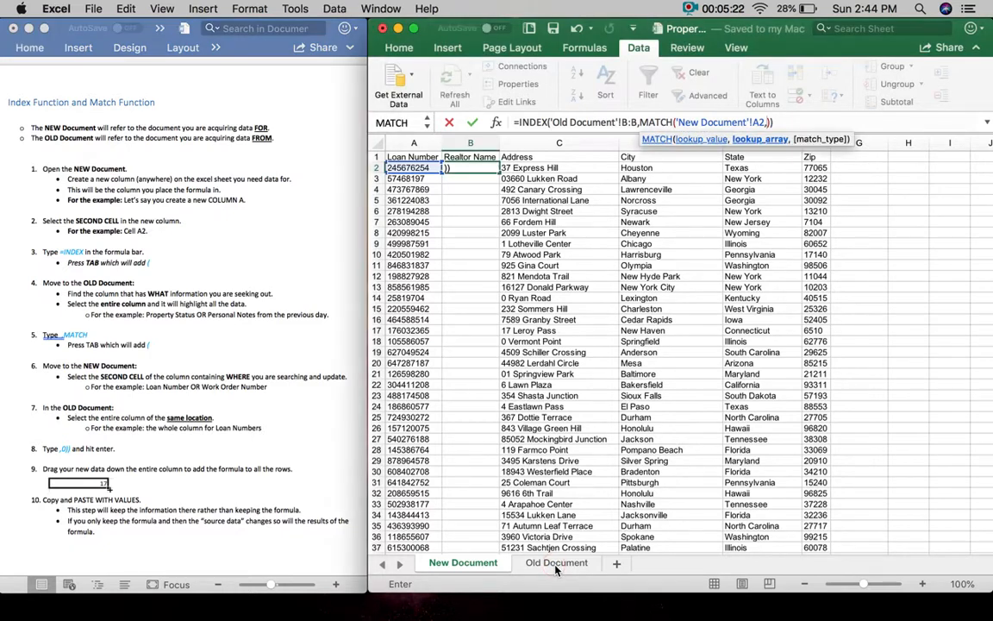
# - Set MATCH's lookup range to 'Old Document'!A:A, the Loan Number column, plus a comma
pyautogui.click(556, 568)
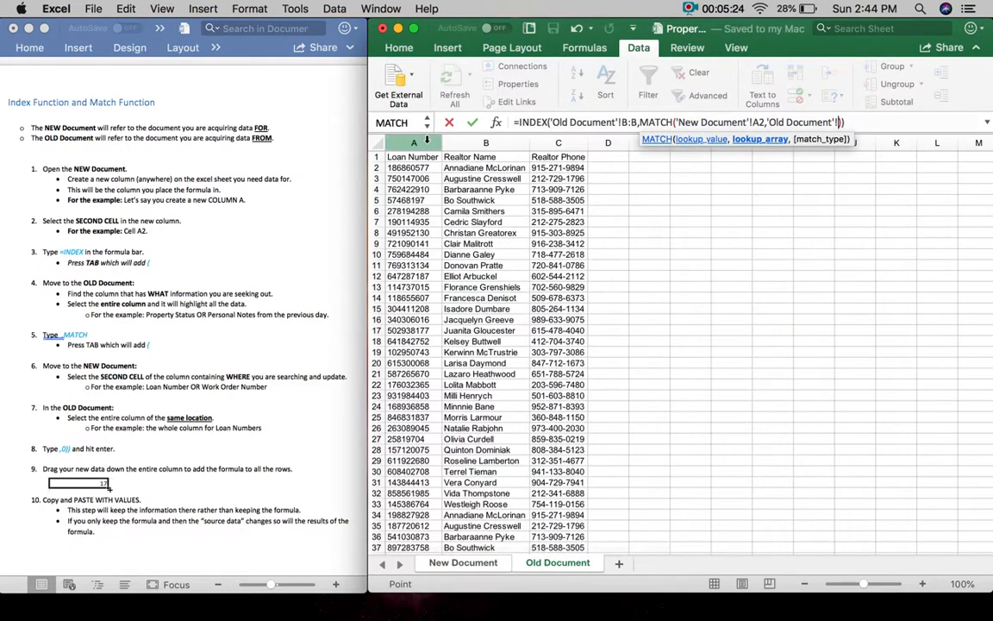
pyautogui.click(426, 141)
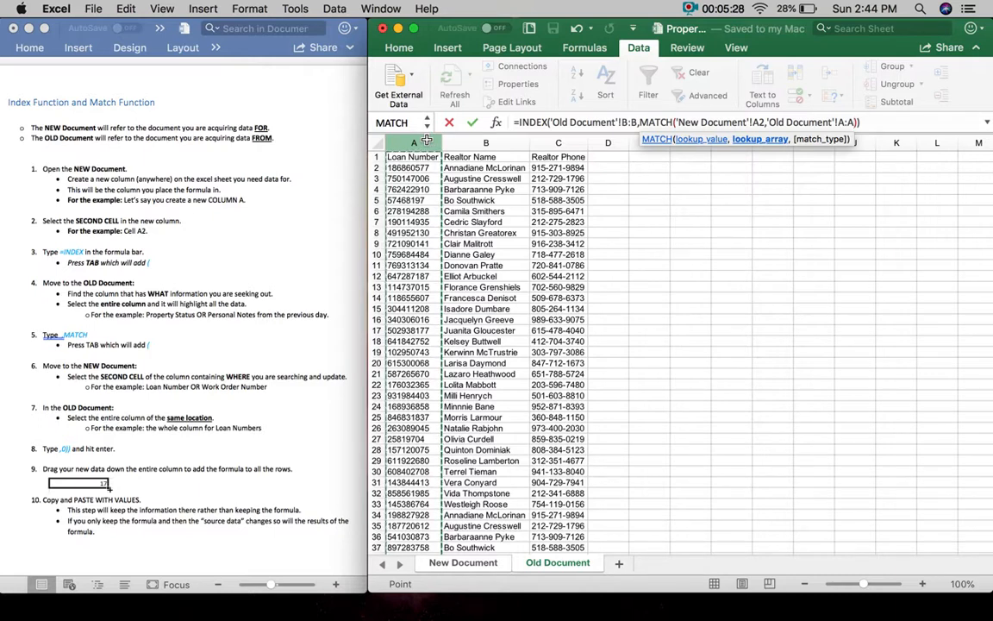
pyautogui.write(',')
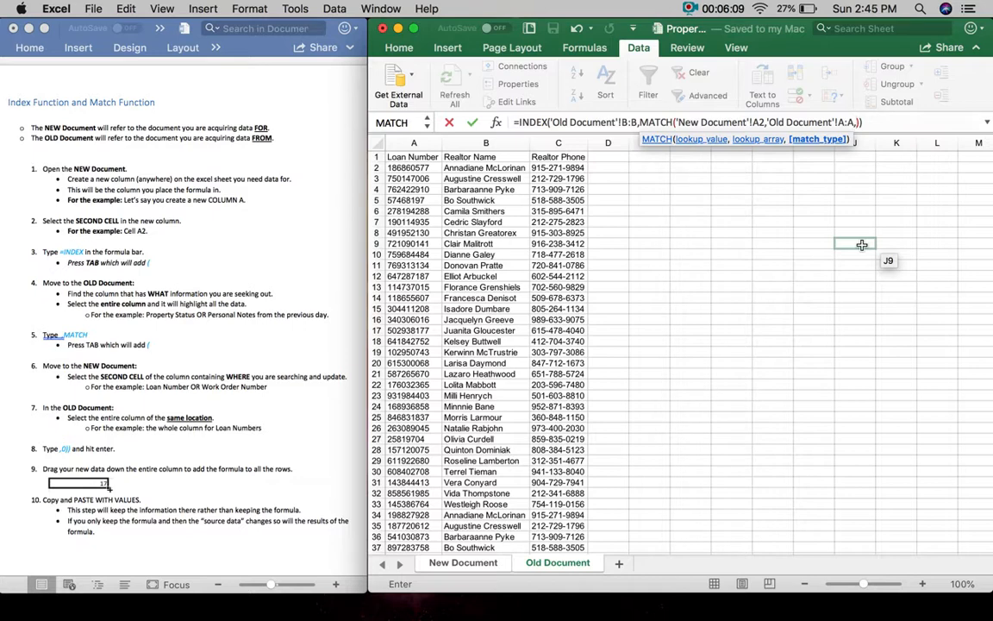
# - Add the exact-match 0, close both functions, commit the formula, and select A2's loan number
pyautogui.write('0')
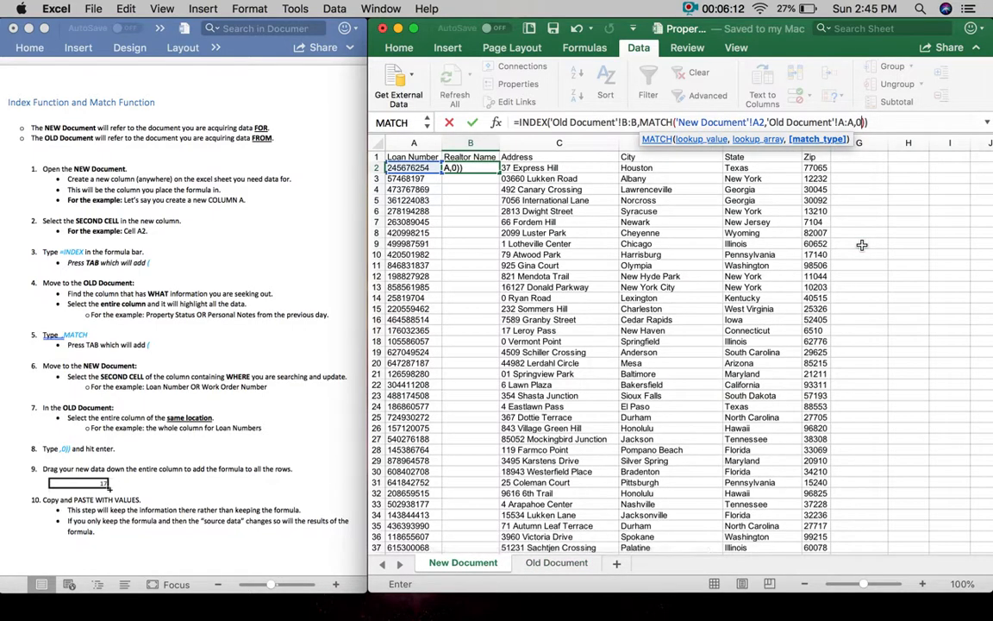
pyautogui.write('))))))))')
pyautogui.click(100, 445)
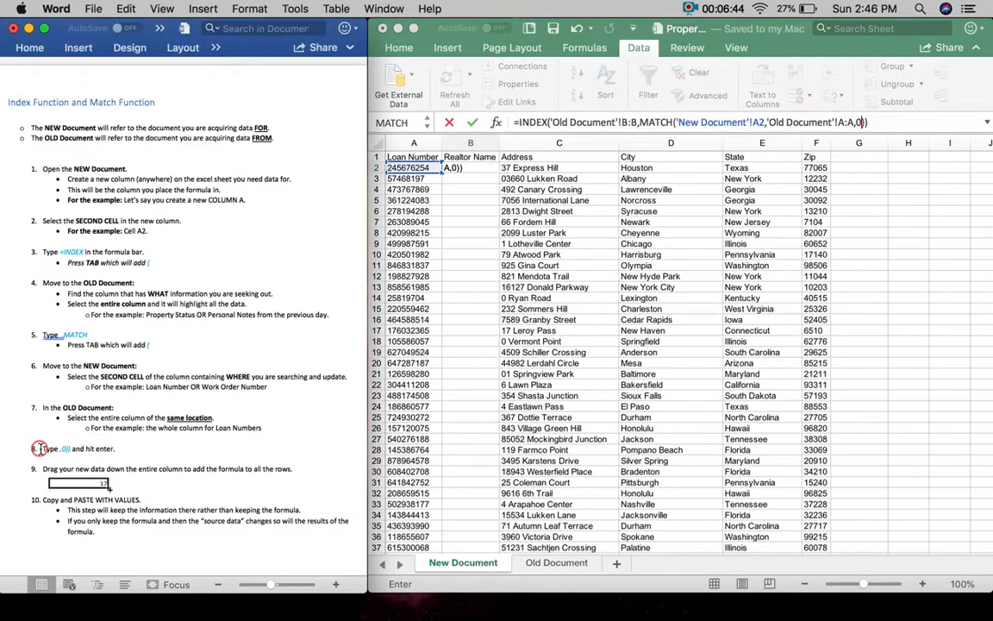
pyautogui.moveTo(42, 448); pyautogui.dragTo(125, 453)
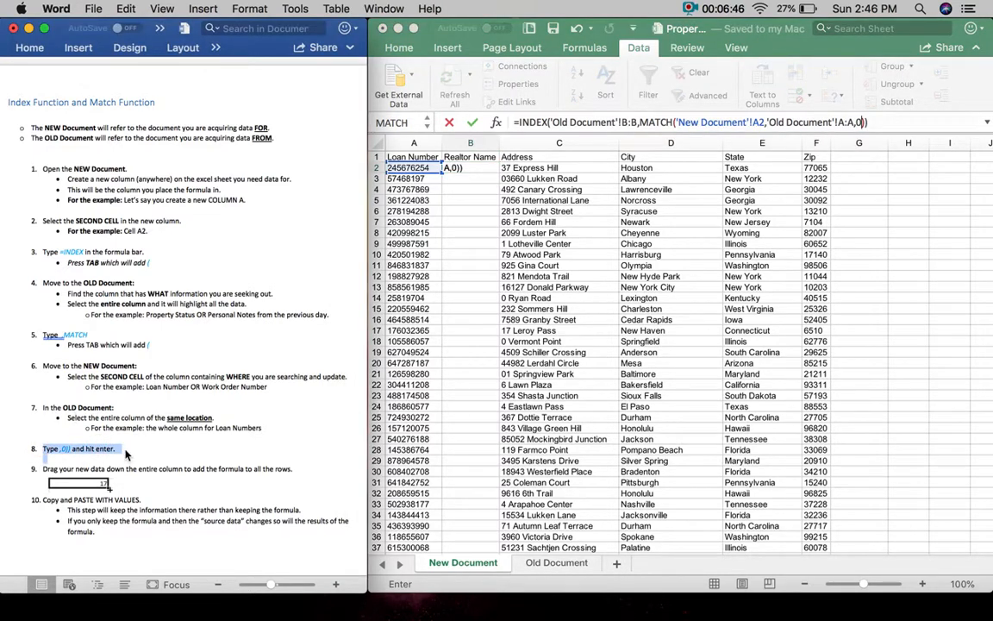
pyautogui.click(896, 124)
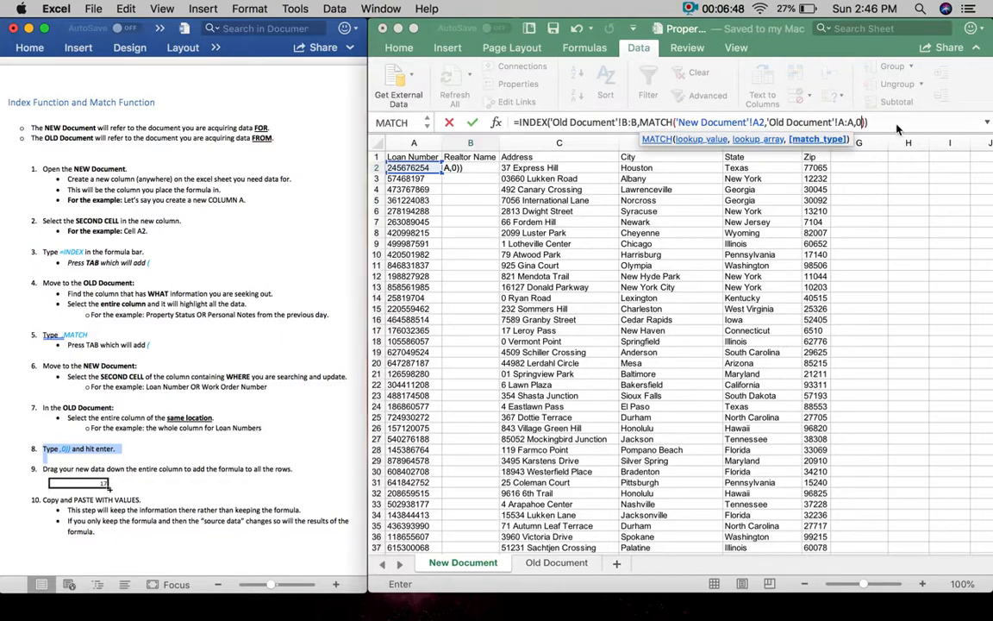
pyautogui.press('Return')
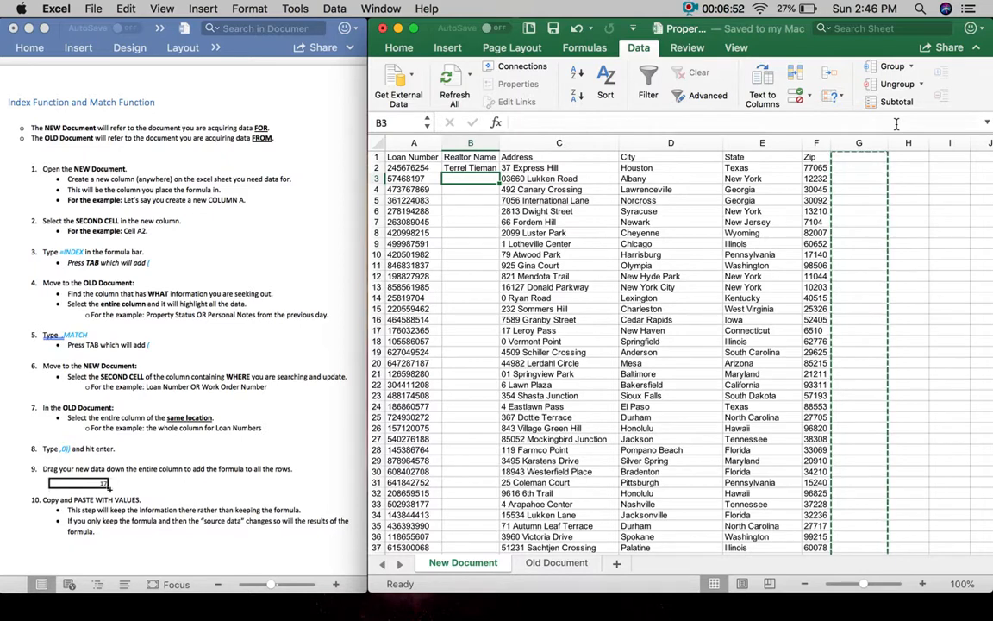
pyautogui.click(407, 167)
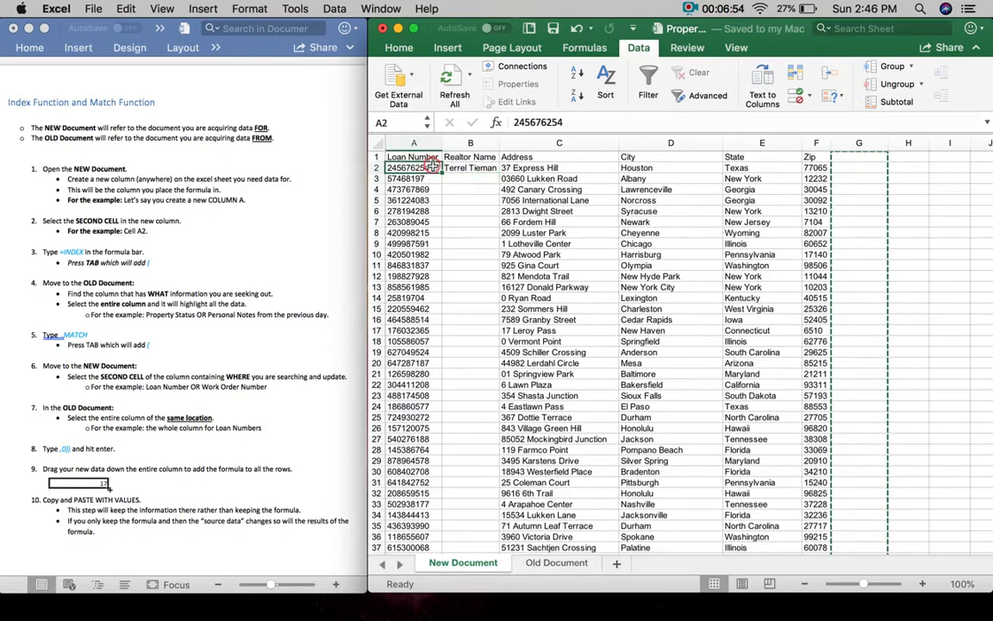
pyautogui.doubleClick(528, 122)
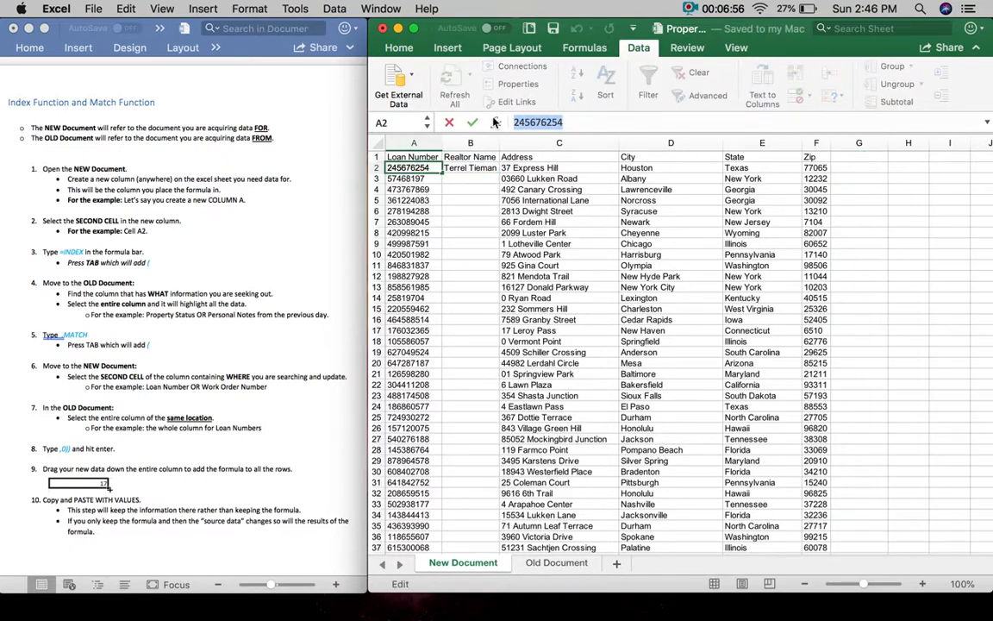
# - Filter Old Document's Loan Number column for the copied loan number, then clear the filter
pyautogui.click(559, 565)
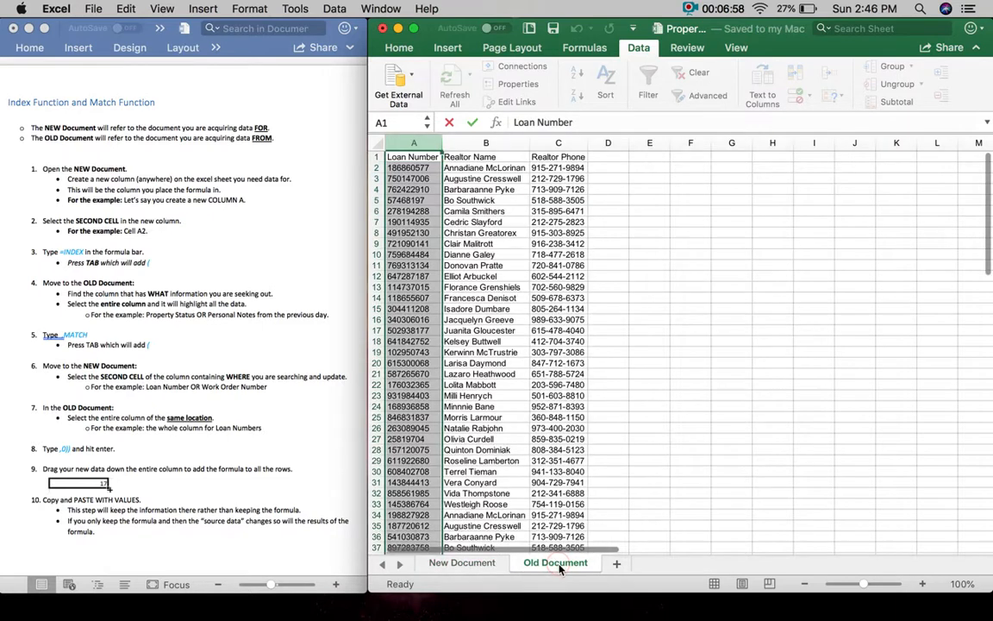
pyautogui.click(413, 143)
pyautogui.click(424, 156)
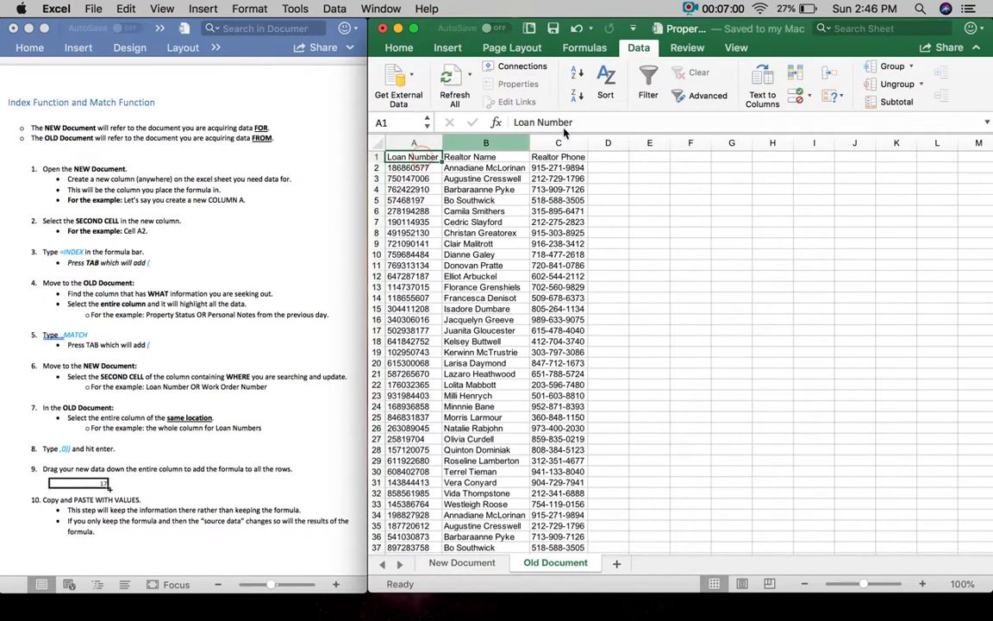
pyautogui.click(647, 82)
pyautogui.click(437, 158)
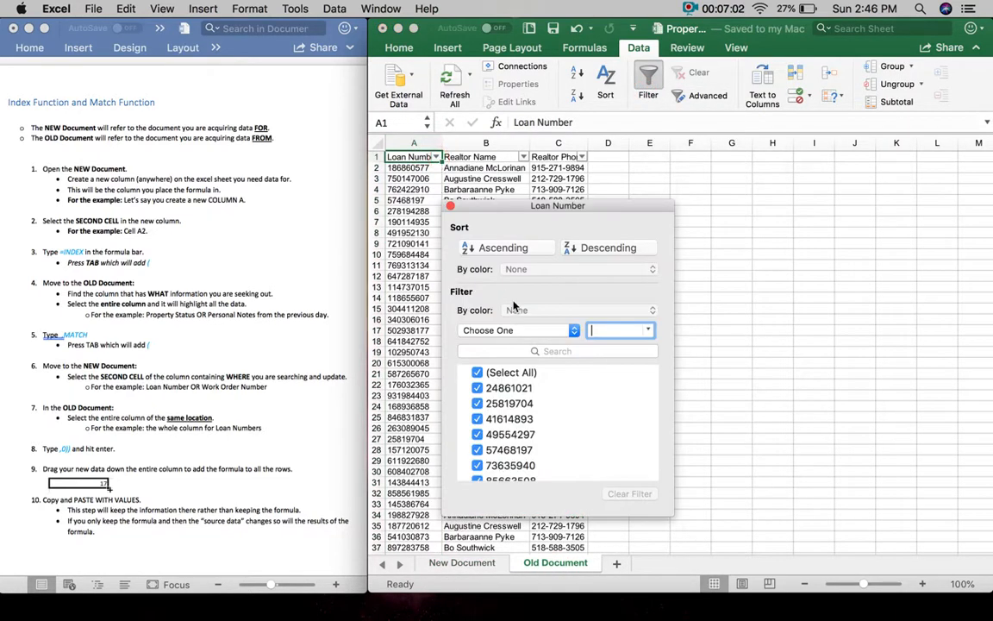
pyautogui.click(528, 351)
pyautogui.press('super+v')
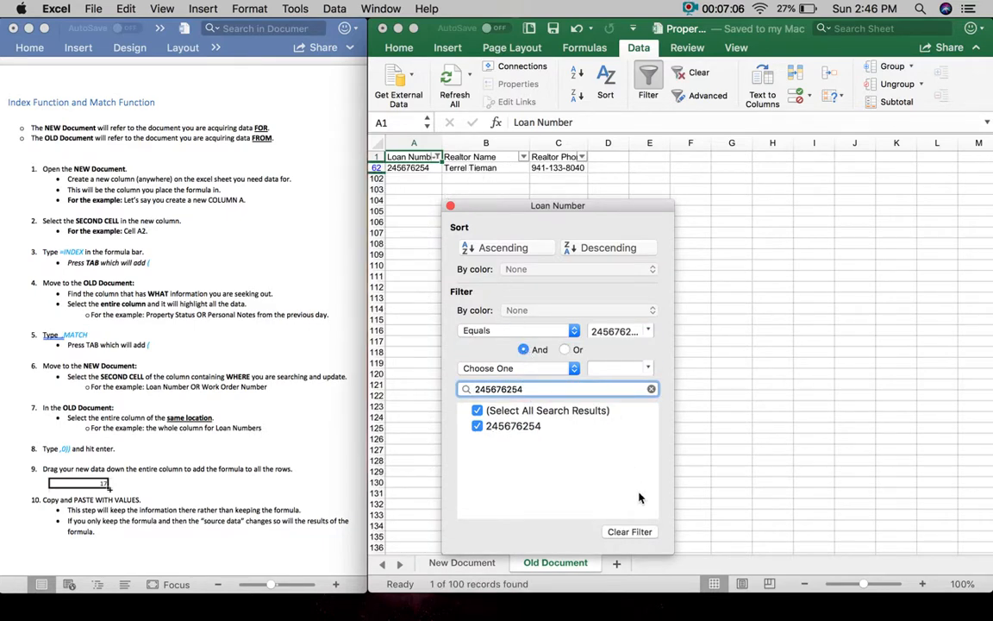
pyautogui.click(635, 532)
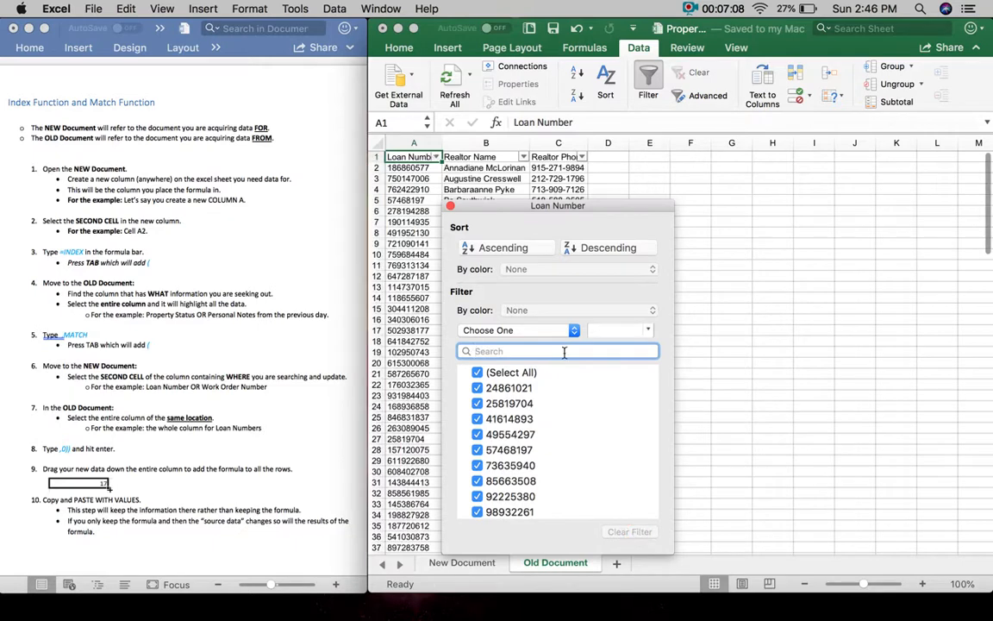
pyautogui.click(483, 179)
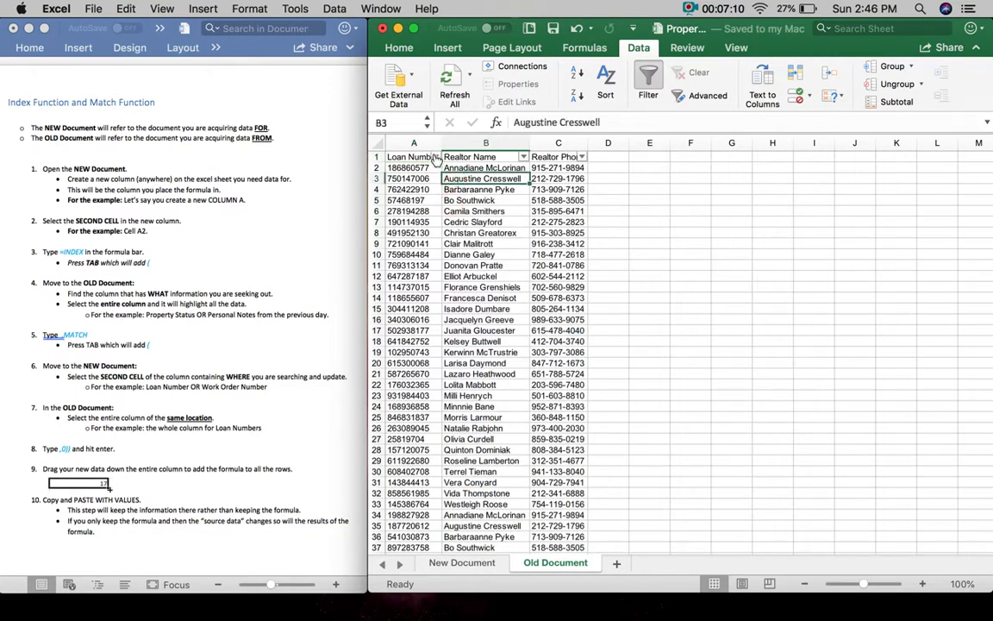
# - Auto-fit Old Document columns A through C and return to New Document
pyautogui.moveTo(418, 142); pyautogui.dragTo(561, 140)
pyautogui.doubleClick(530, 143)
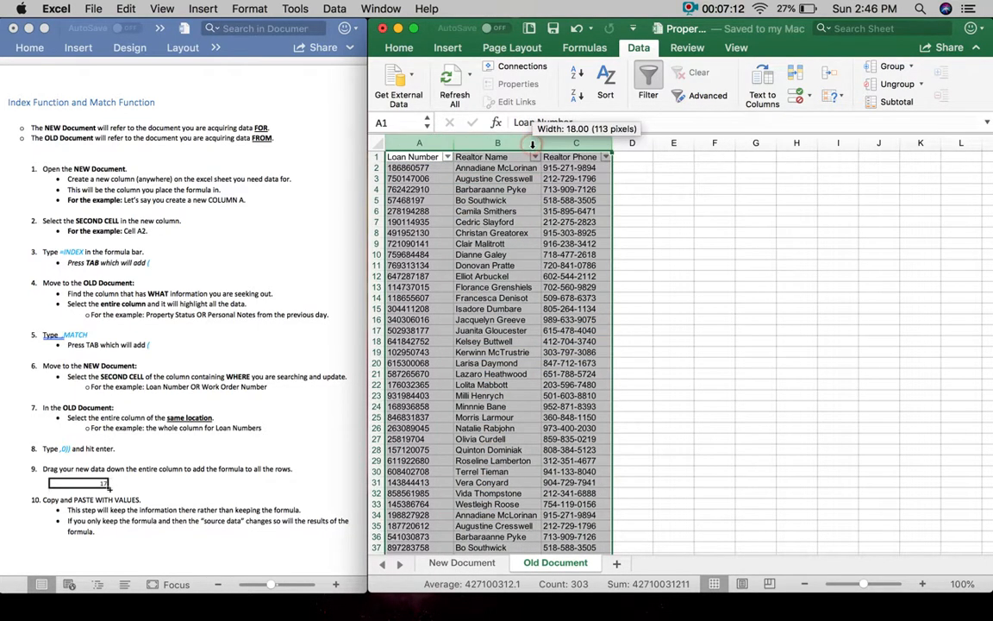
pyautogui.click(462, 562)
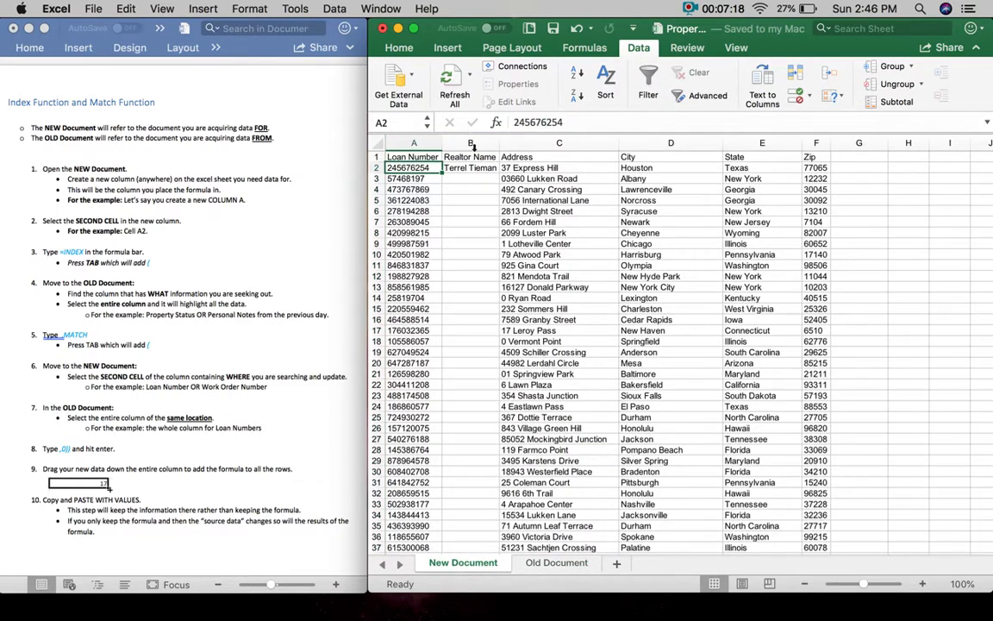
# - Check B2's INDEX/MATCH formula against step 8 of the written guide
pyautogui.click(473, 166)
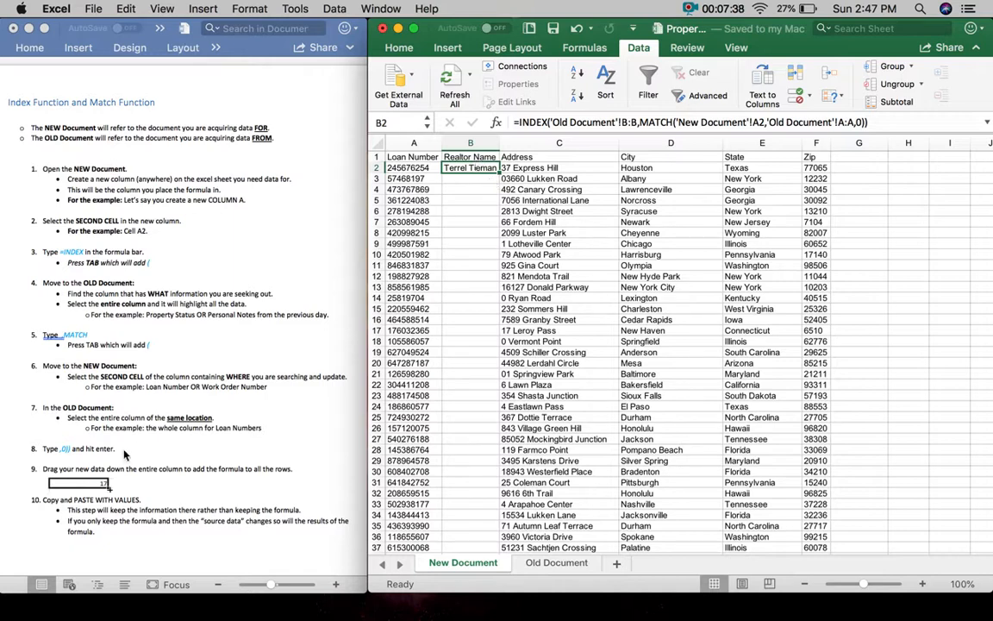
pyautogui.click(33, 450)
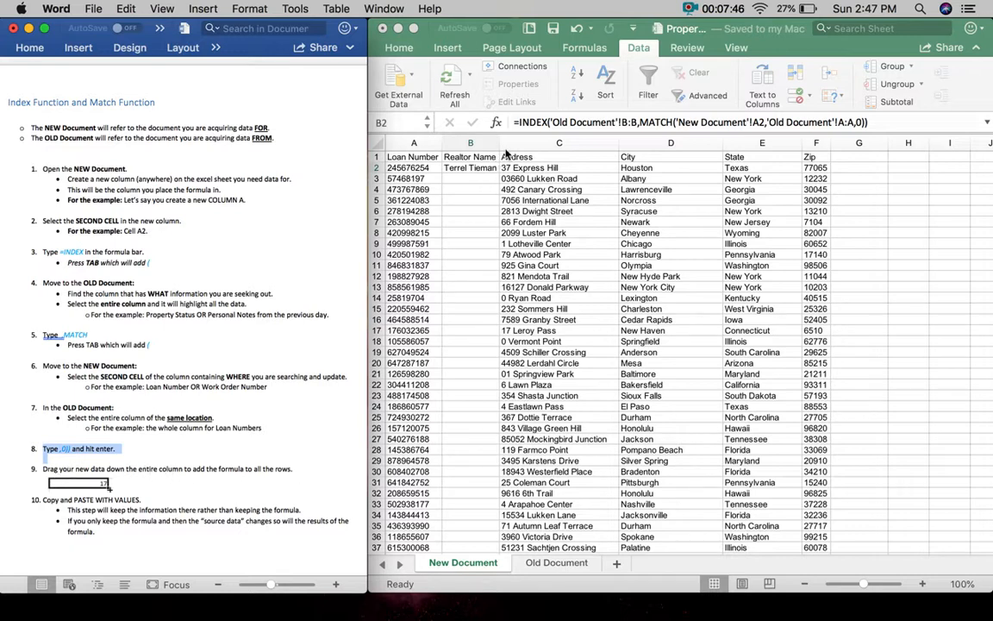
pyautogui.click(457, 168)
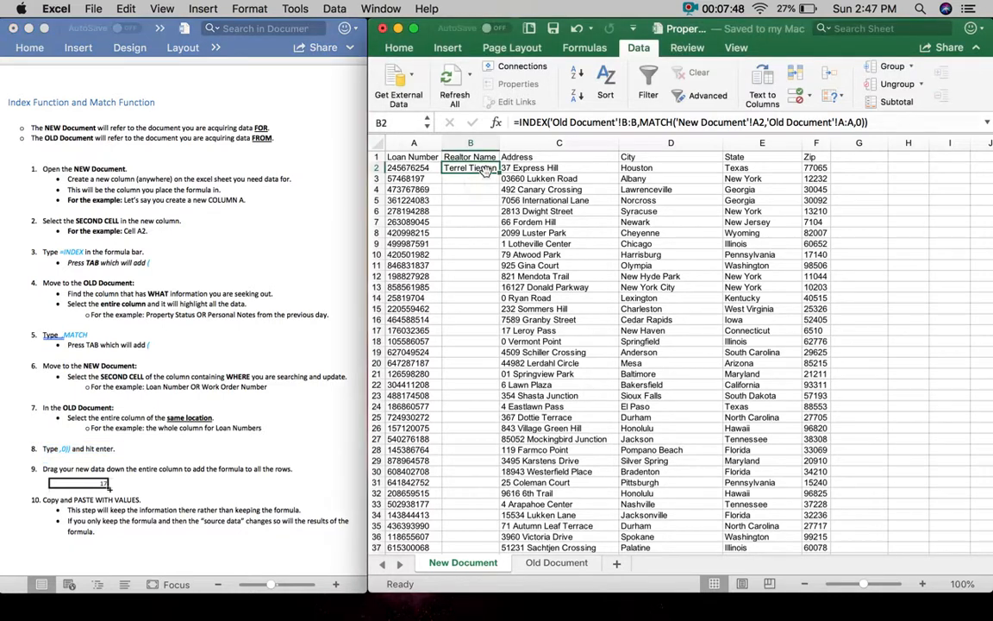
pyautogui.click(487, 222)
pyautogui.click(485, 170)
# - Fill B2's lookup down to row 101 and widen column B to show full realtor names
pyautogui.moveTo(499, 174); pyautogui.dragTo(491, 529)
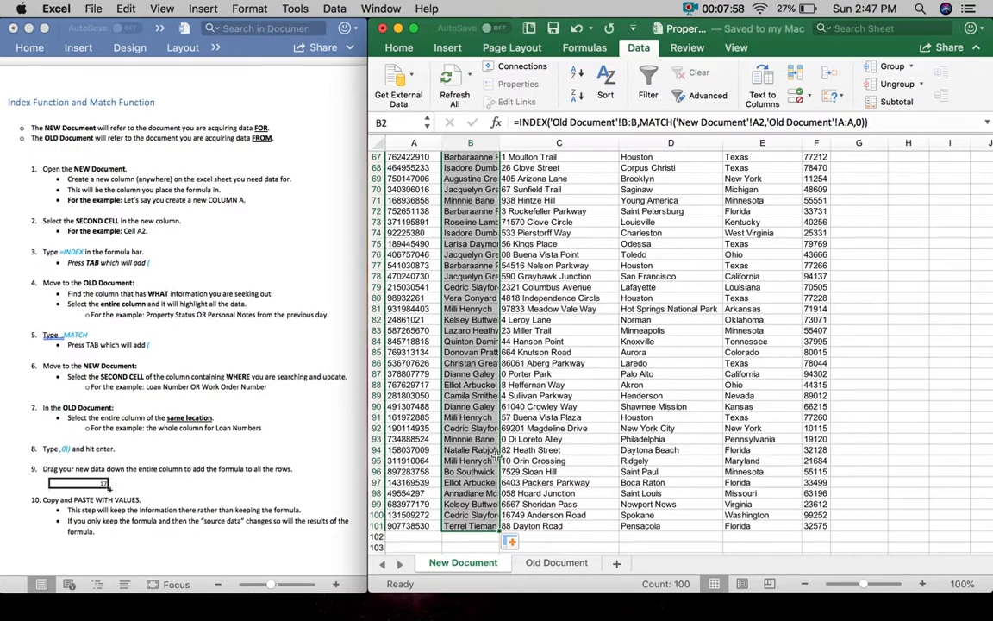
pyautogui.scroll(20, 496, 460)
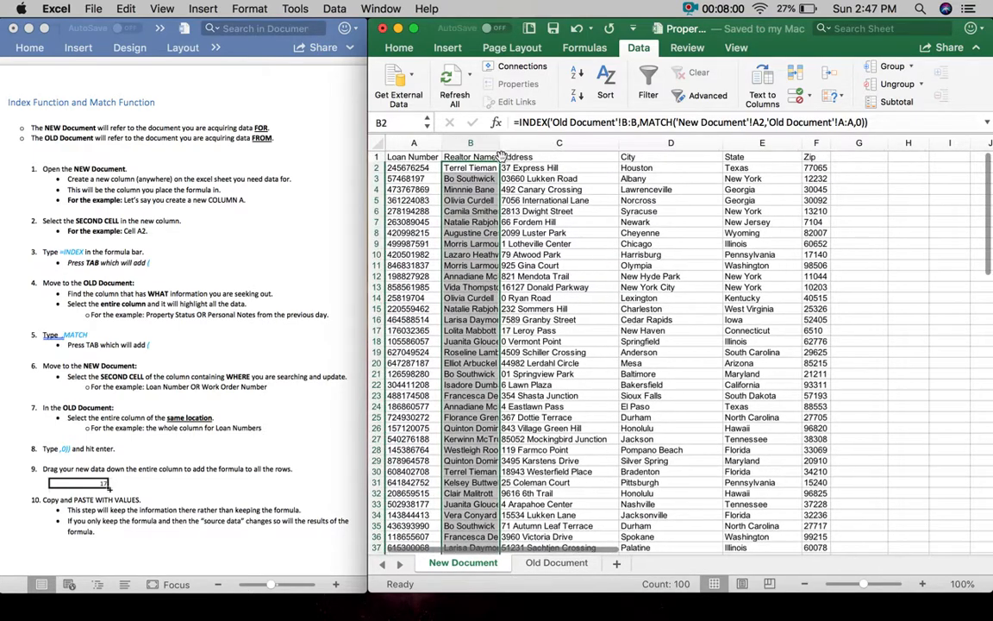
pyautogui.moveTo(499, 147); pyautogui.dragTo(530, 145)
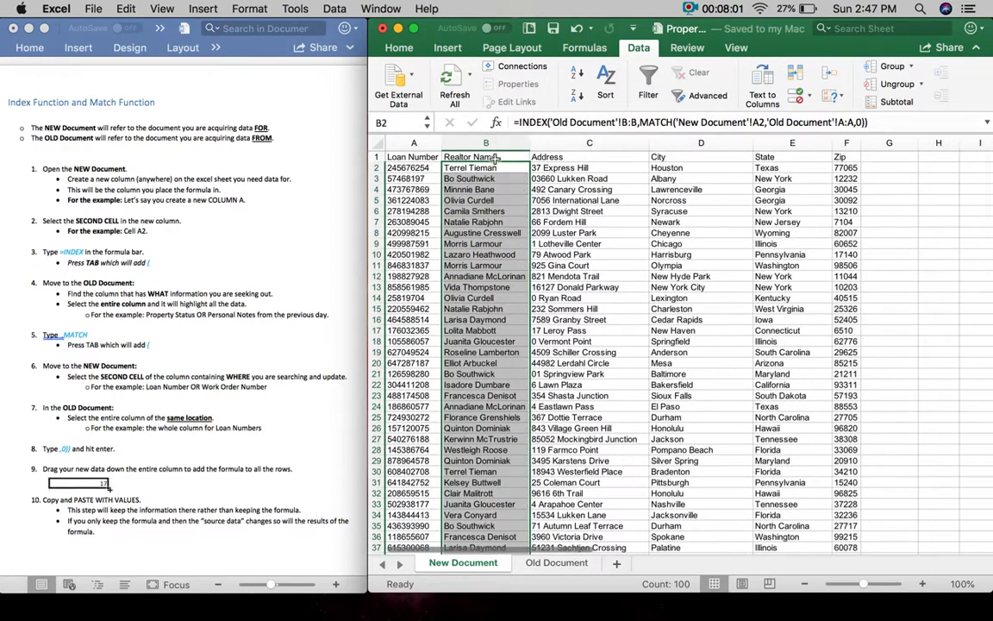
pyautogui.click(487, 168)
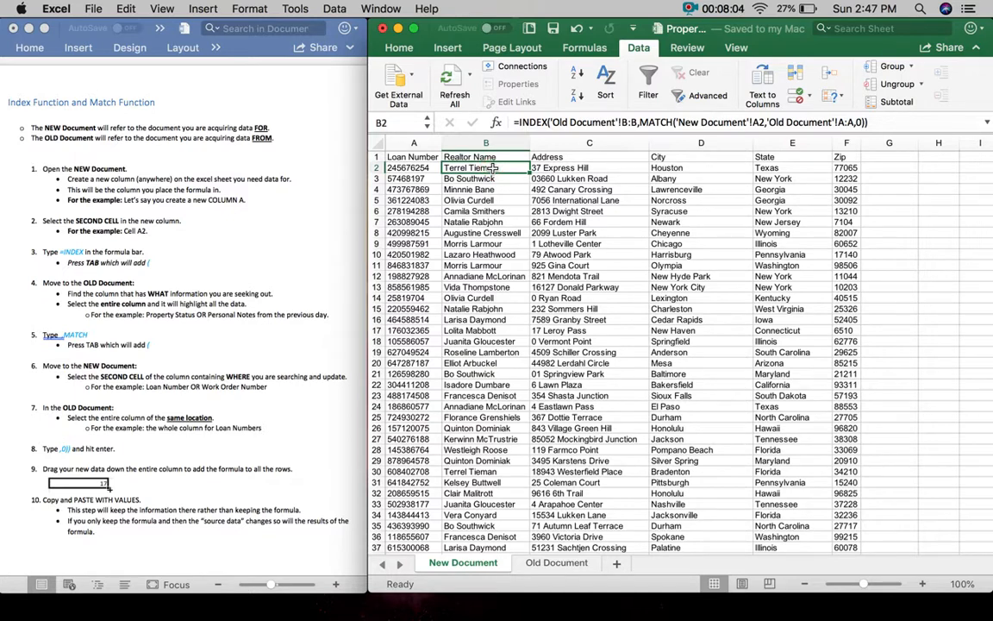
pyautogui.click(393, 166)
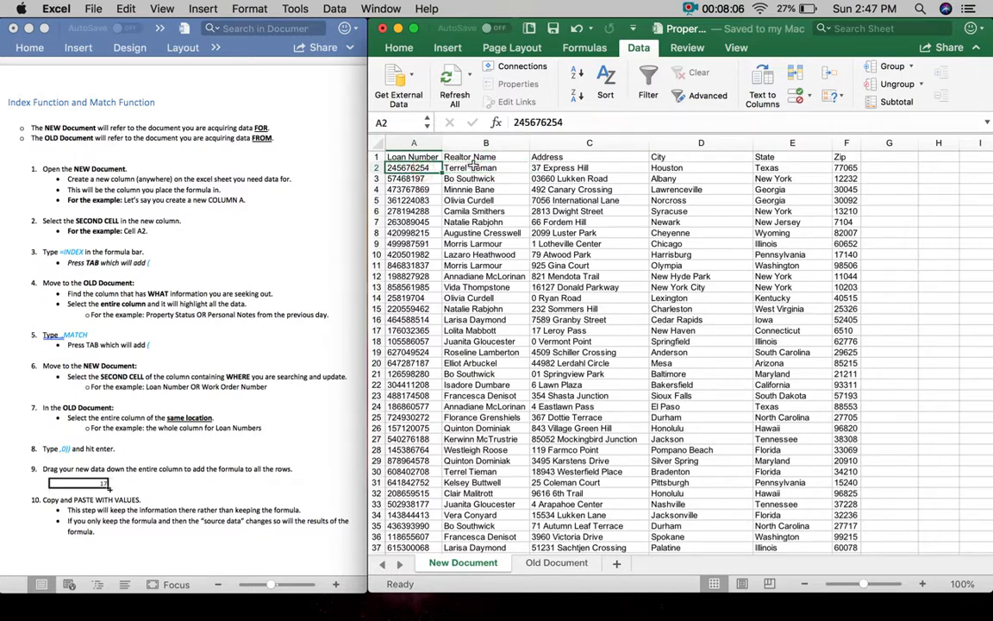
pyautogui.click(467, 168)
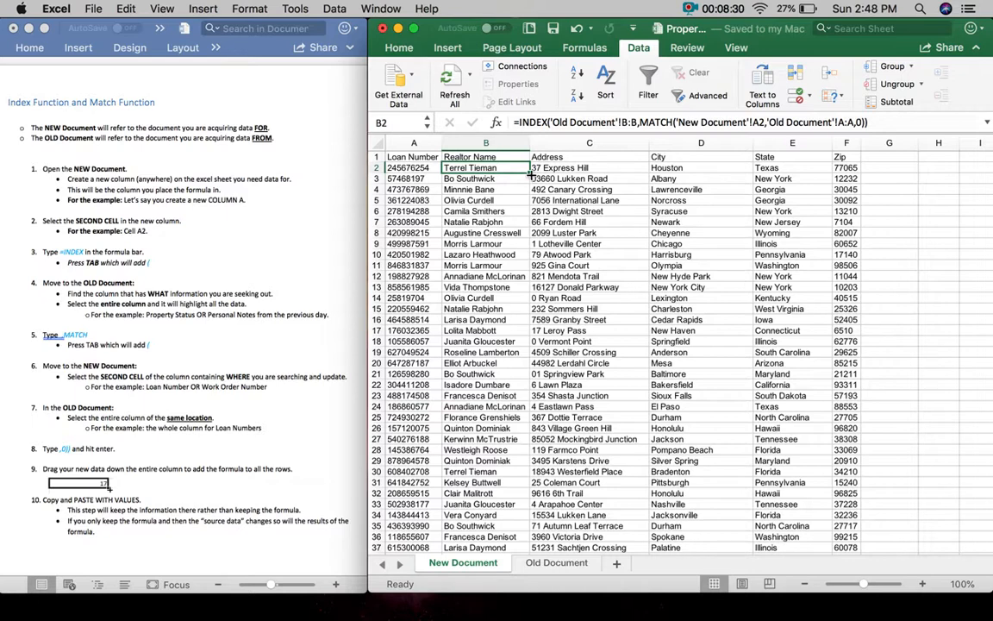
pyautogui.moveTo(530, 172); pyautogui.dragTo(532, 528)
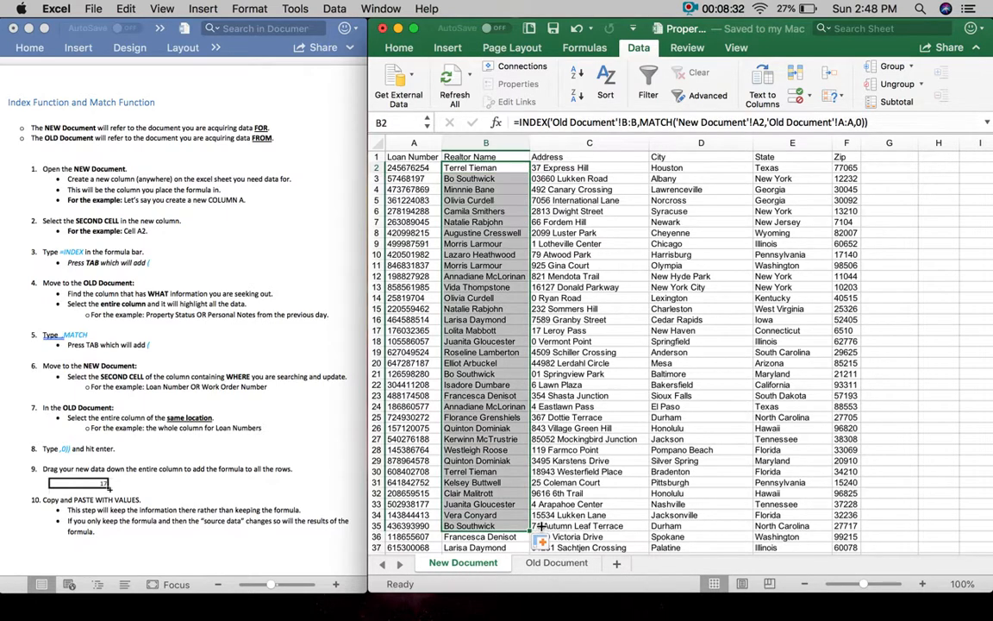
pyautogui.click(469, 168)
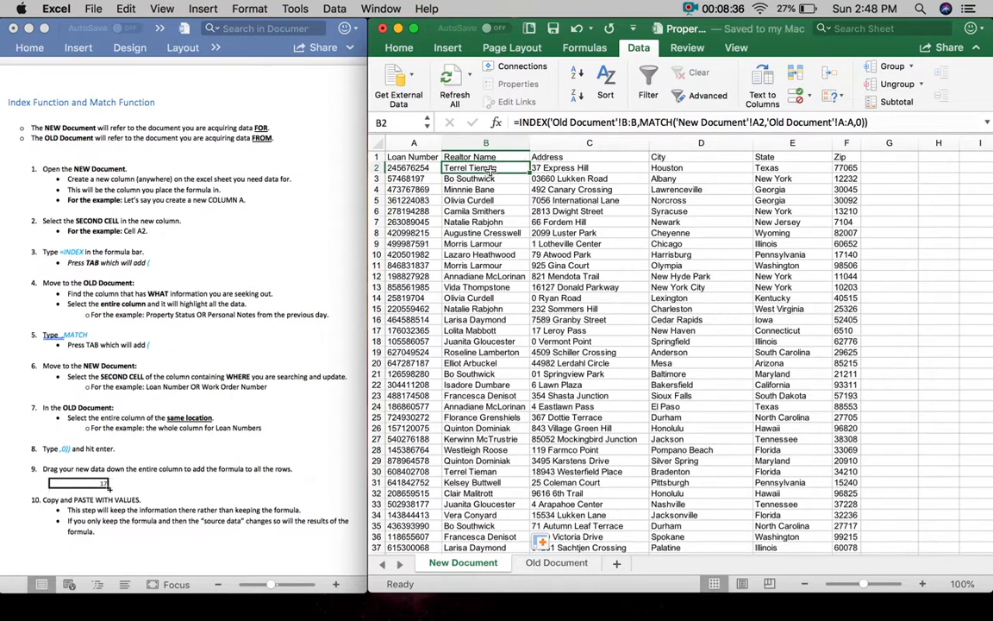
pyautogui.doubleClick(529, 173)
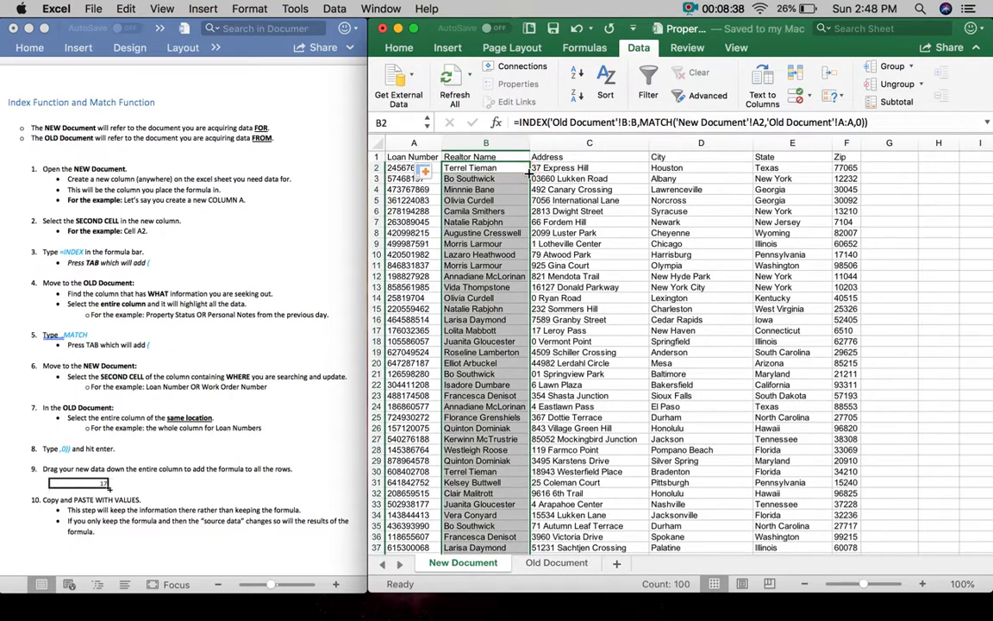
pyautogui.click(517, 169)
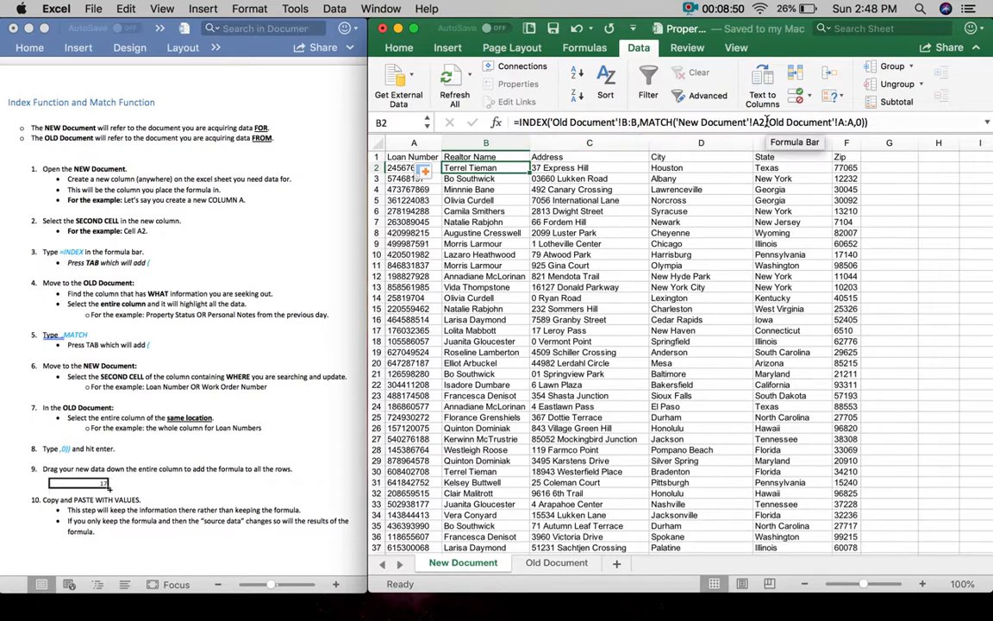
pyautogui.moveTo(766, 121); pyautogui.dragTo(753, 122)
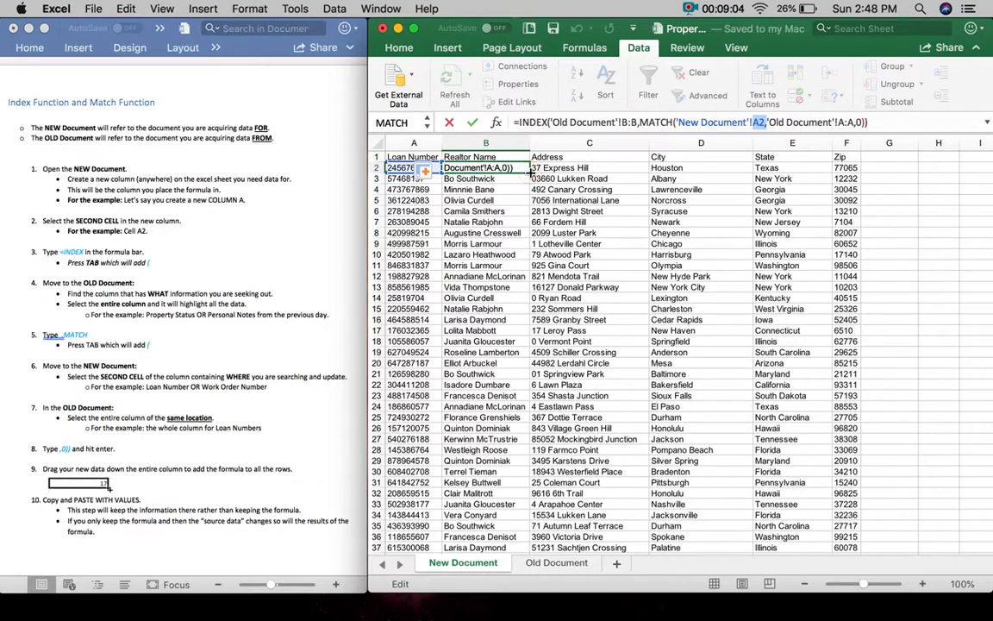
pyautogui.click(465, 179)
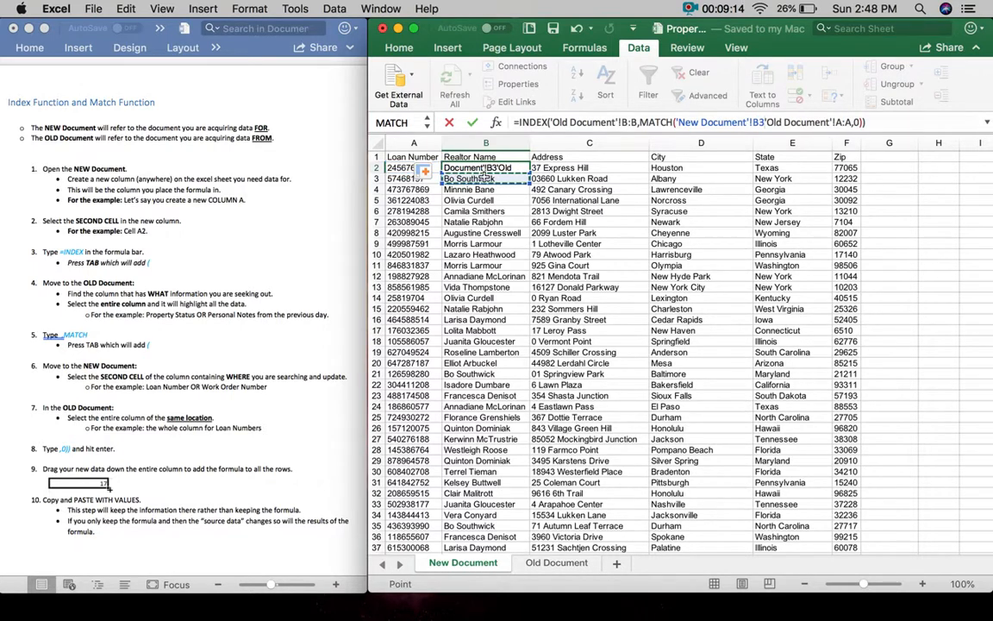
pyautogui.press('Escape')
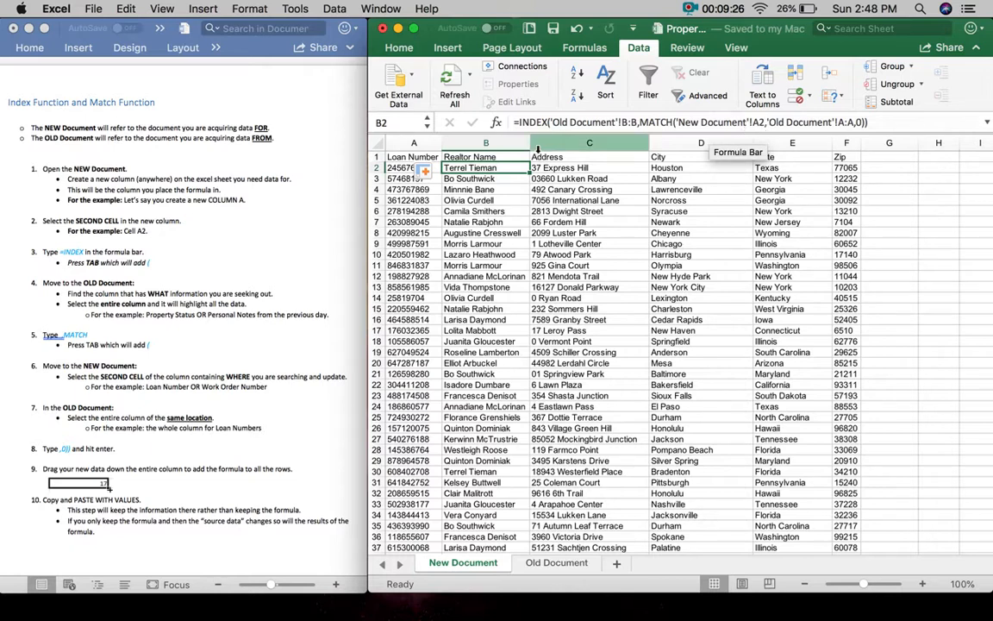
# - Inspect the Realtor Name lookup formulas in B3 and B4, stepping down column B
pyautogui.click(500, 178)
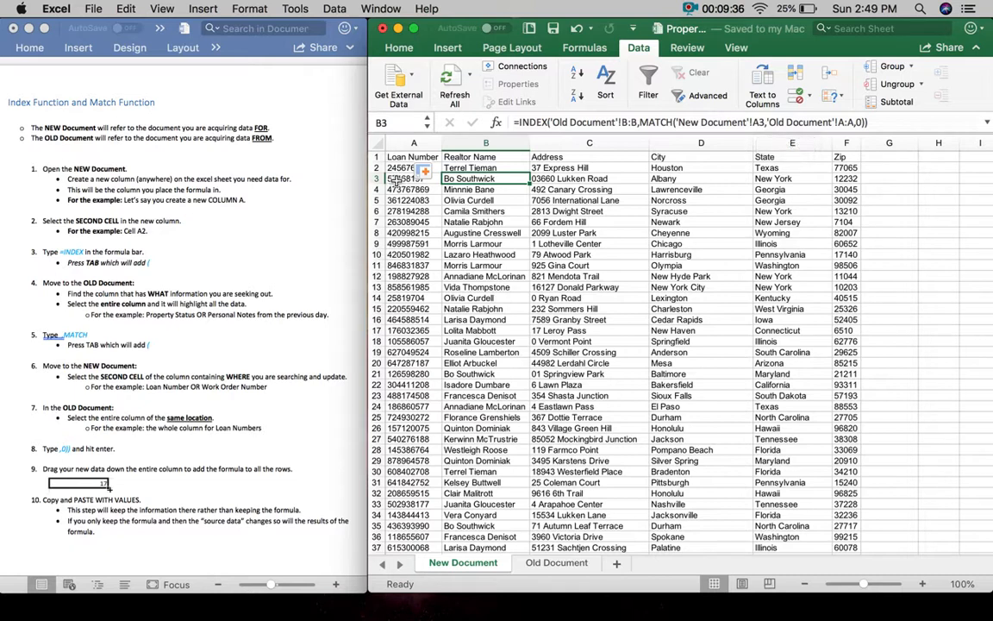
pyautogui.click(473, 189)
pyautogui.press('Down')
pyautogui.press('Down')
pyautogui.press('Down')
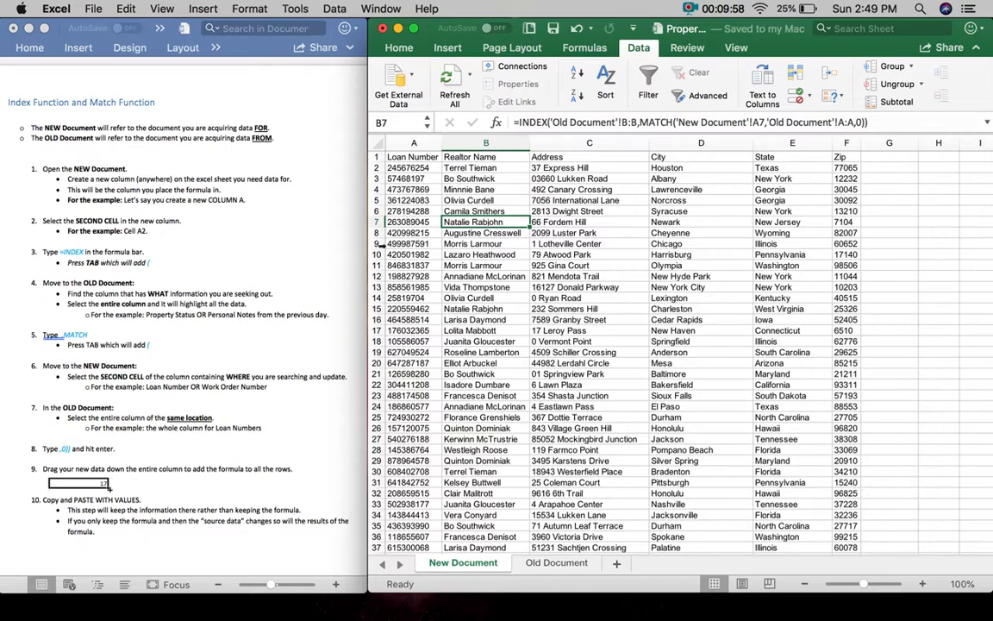
# - Review the written instructions in the Word guide
pyautogui.click(207, 470)
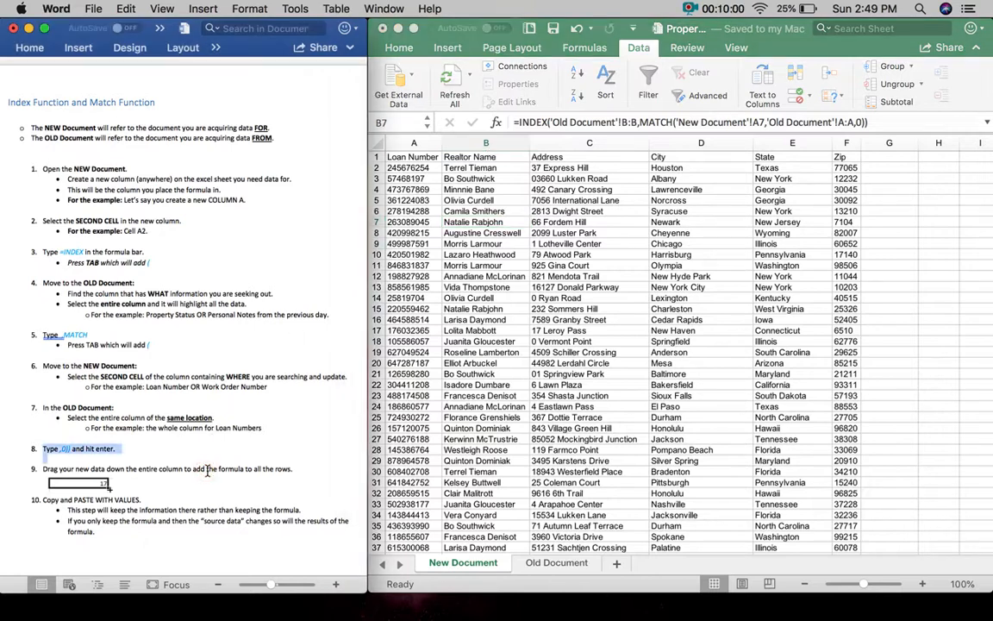
pyautogui.scroll(-1, 207, 468)
pyautogui.scroll(-1, 208, 454)
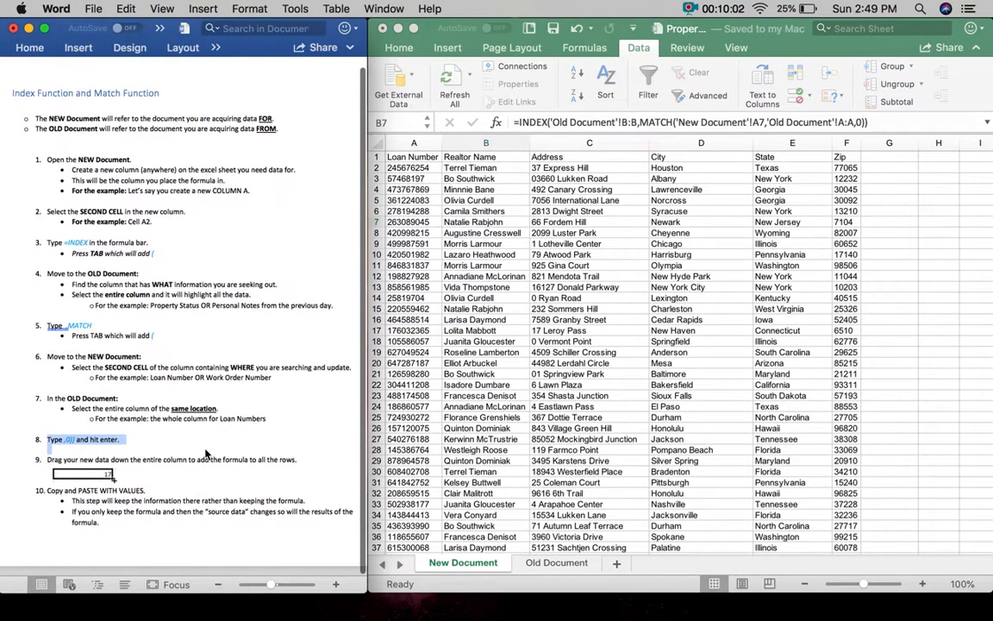
pyautogui.hscroll(1, 207, 455)
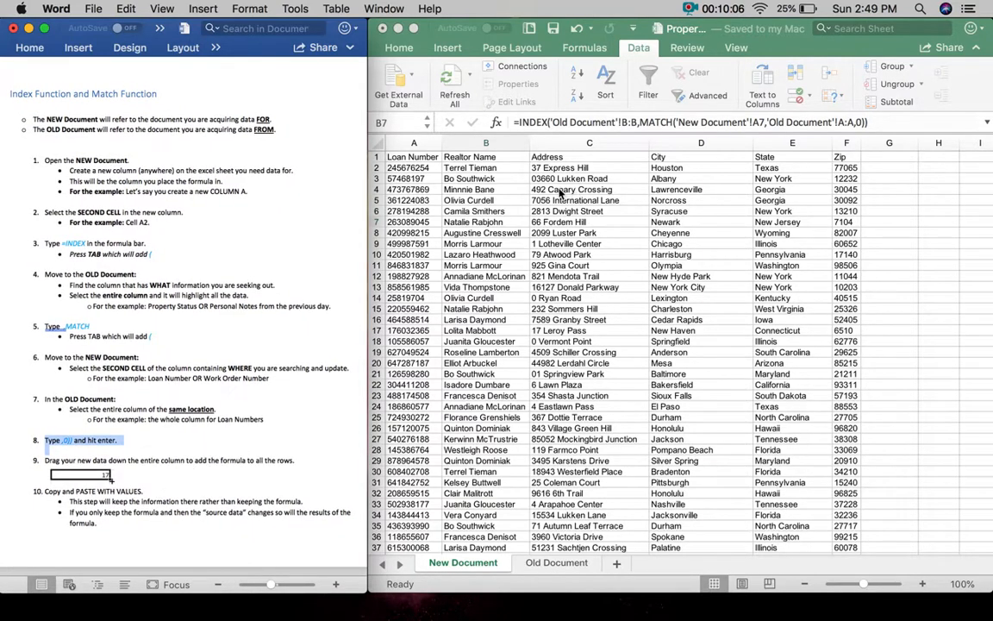
# - Check lookup formulas further down column B through B24, then view the Old Document sheet
pyautogui.click(489, 155)
pyautogui.click(487, 276)
pyautogui.click(491, 406)
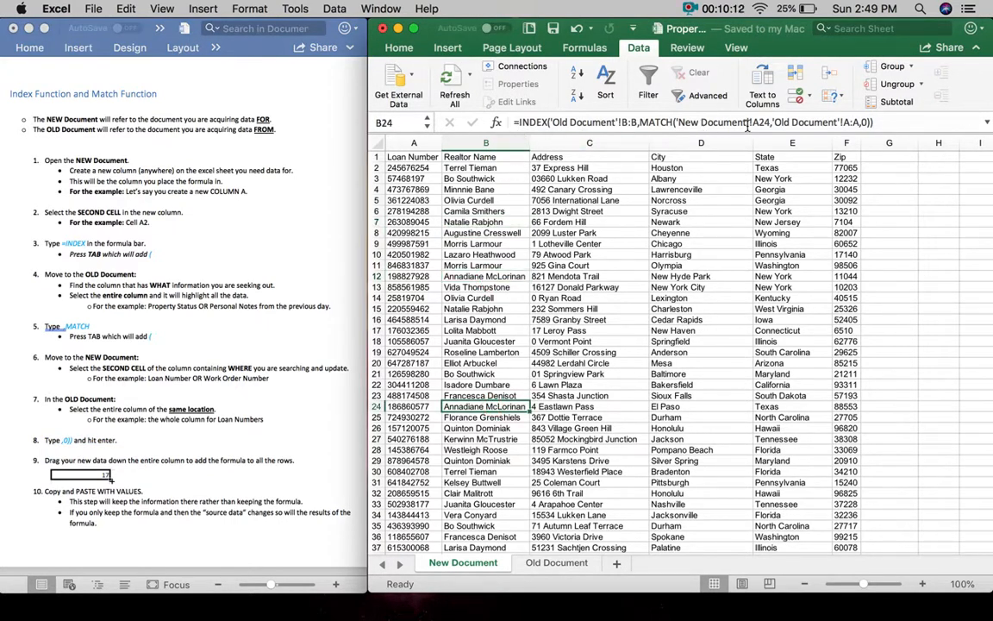
pyautogui.click(554, 563)
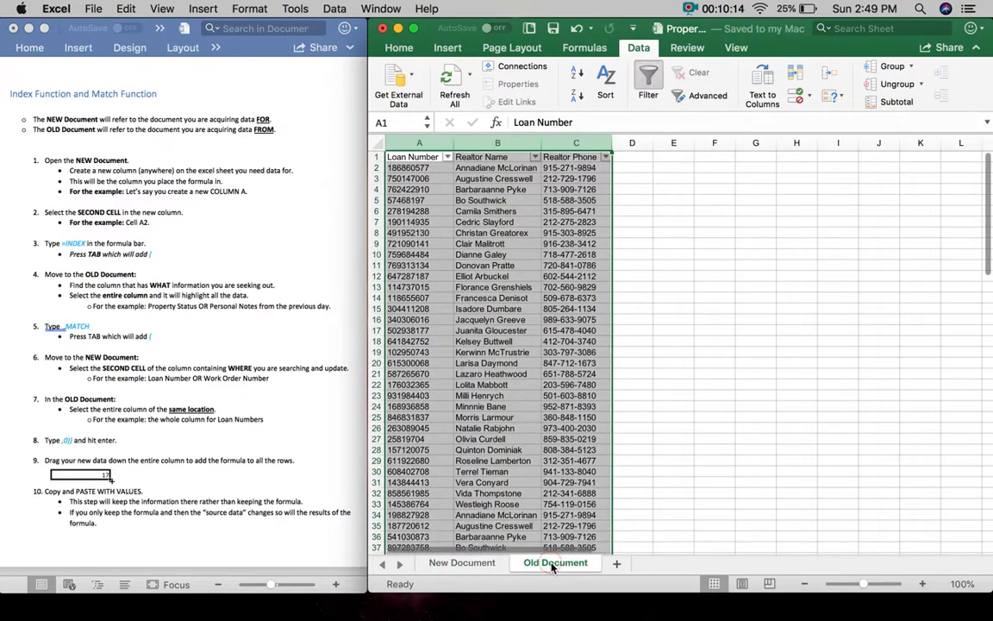
# - Clear Old Document's realtor names in B7:B26 to see New Document's lookups drop to 0
pyautogui.click(493, 287)
pyautogui.press('Delete')
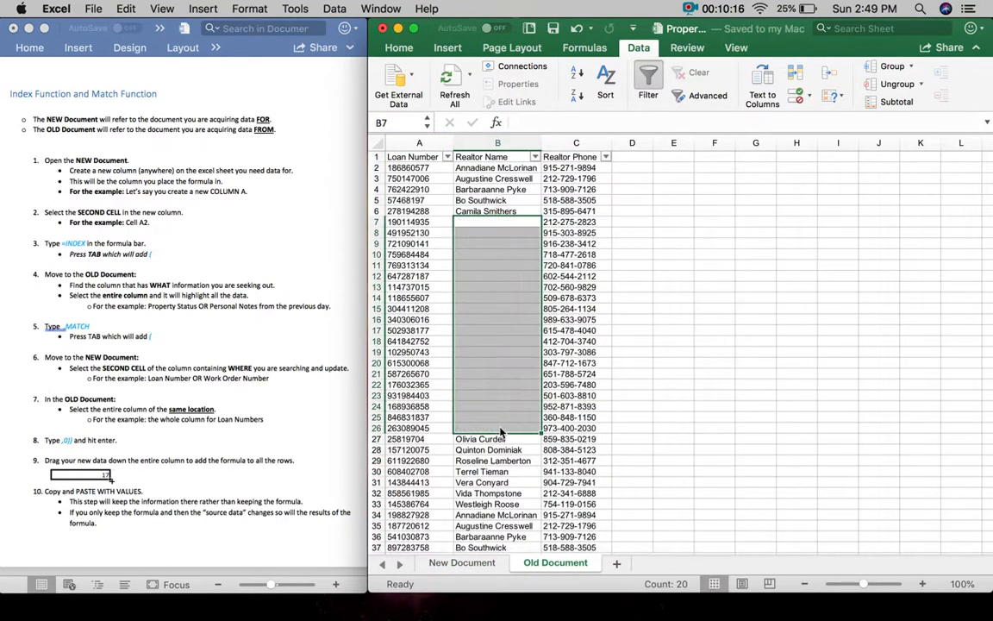
pyautogui.click(484, 567)
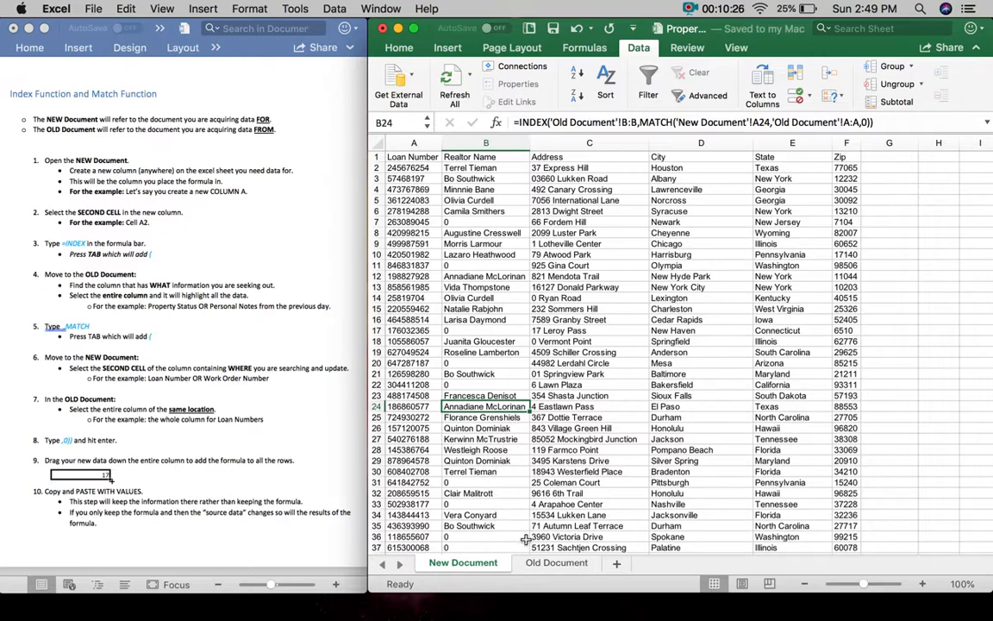
# - Restore the deleted names and go back to New Document's Realtor Name column
pyautogui.click(556, 562)
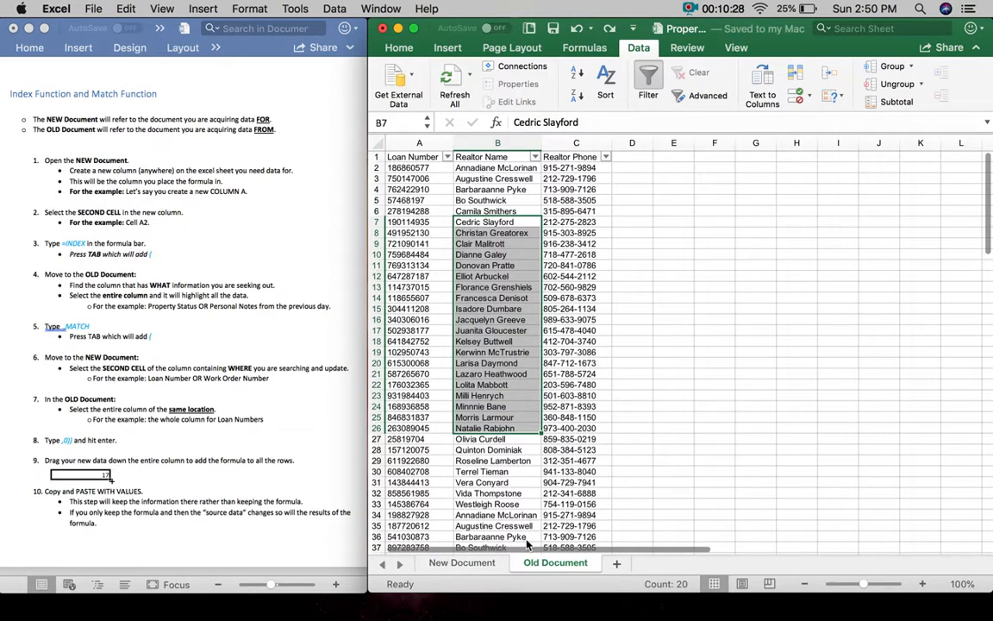
pyautogui.click(463, 562)
pyautogui.hscroll(2, 615, 309)
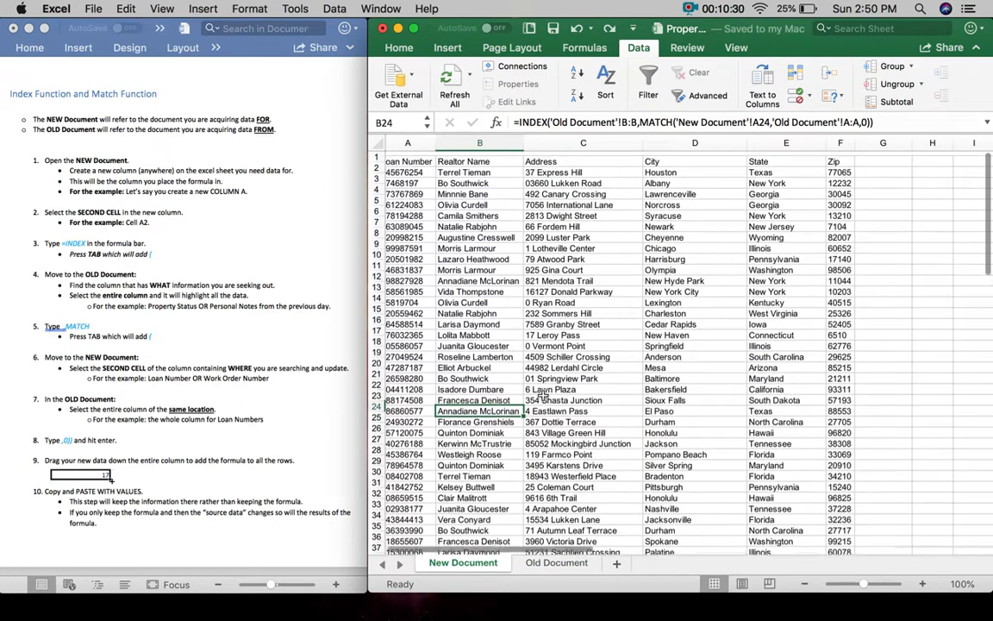
pyautogui.hscroll(-2, 614, 309)
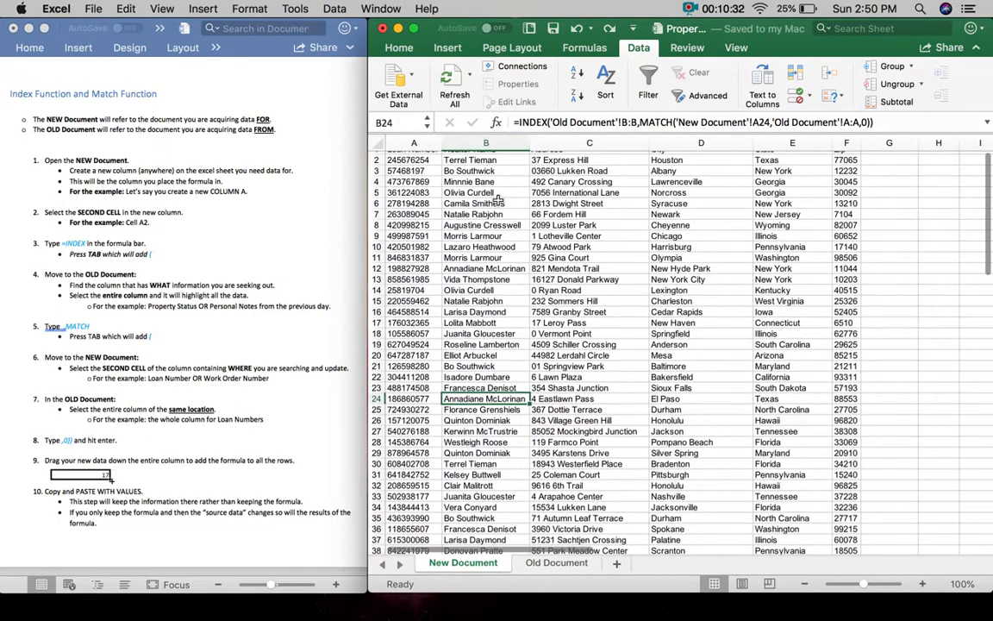
pyautogui.click(489, 142)
# - Copy column B and paste it onto itself with Paste Special > Values
pyautogui.rightClick(495, 144)
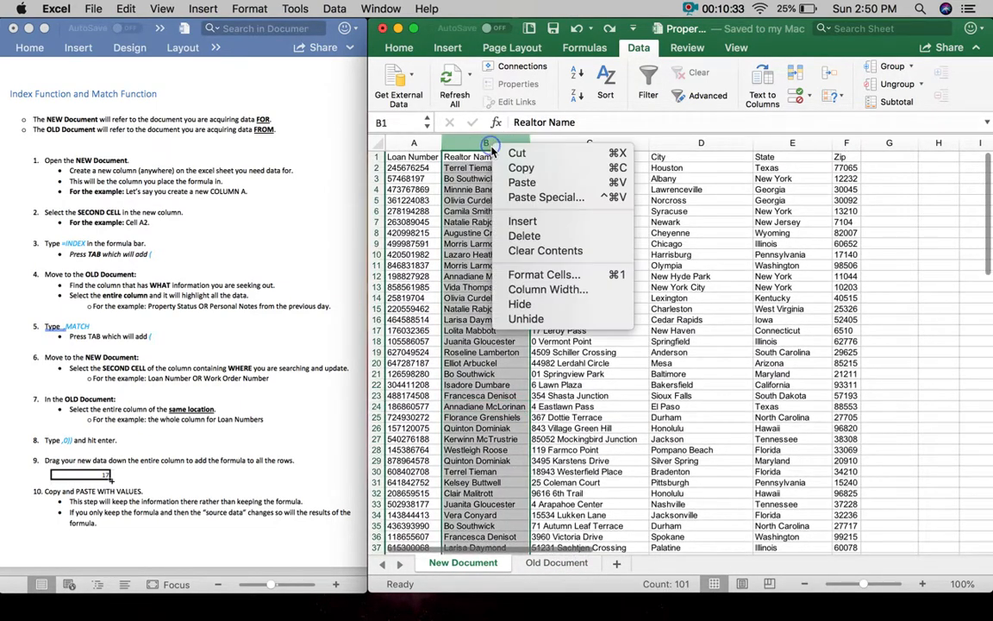
pyautogui.click(518, 170)
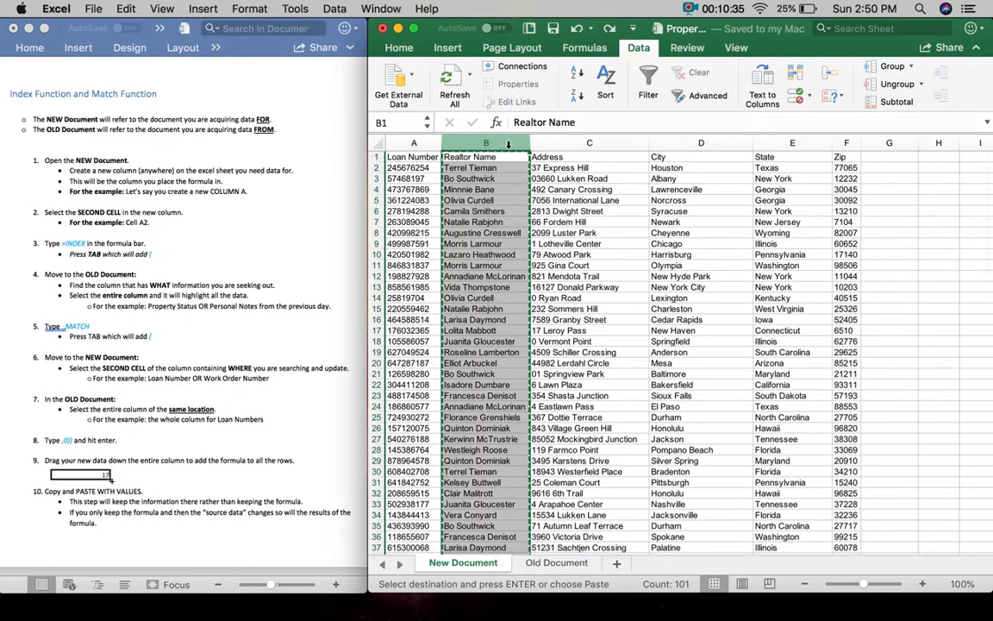
pyautogui.rightClick(509, 144)
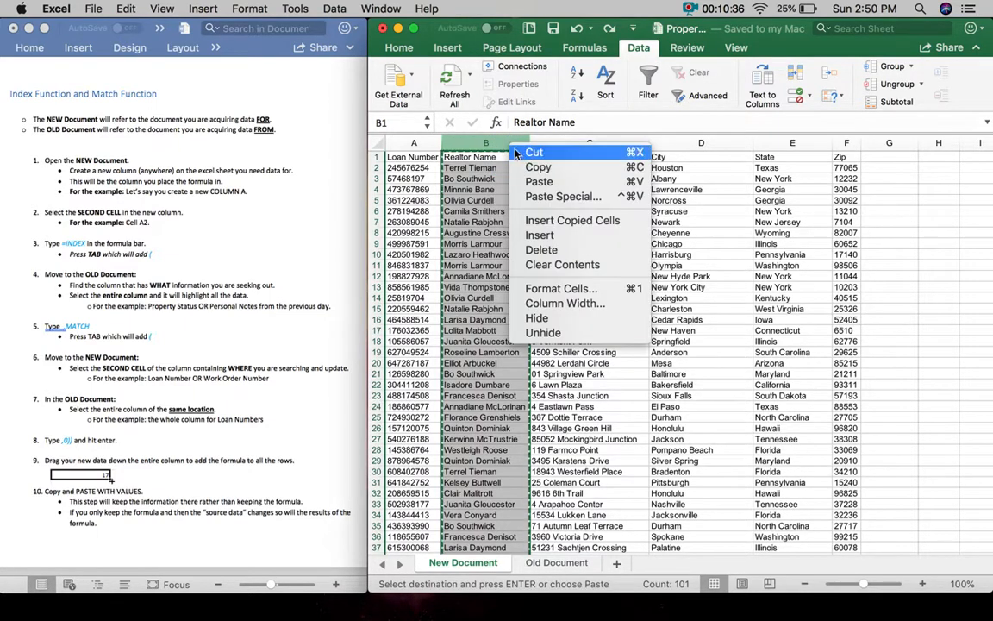
pyautogui.click(547, 197)
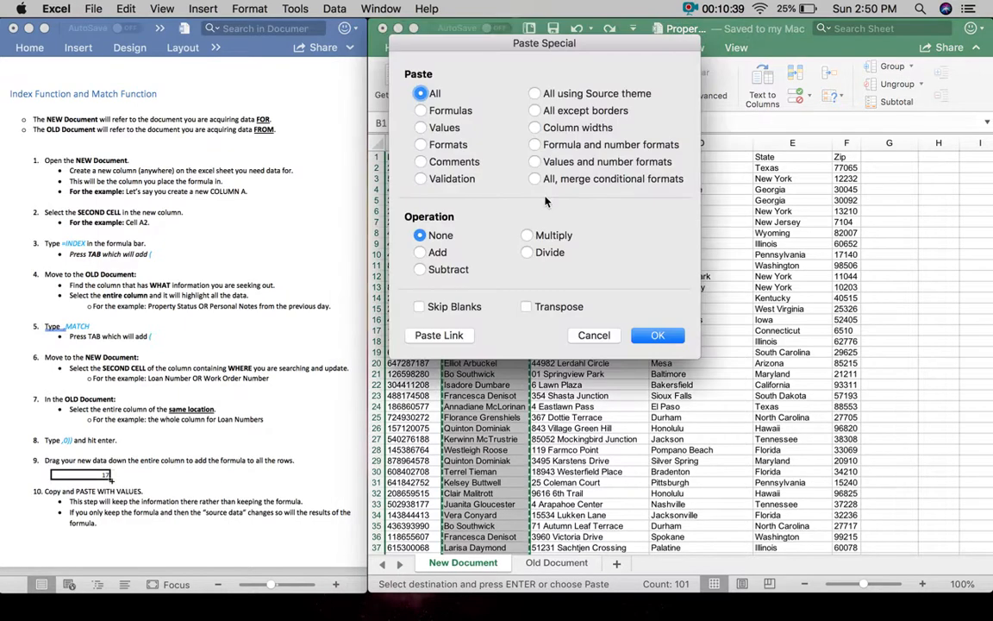
pyautogui.click(437, 129)
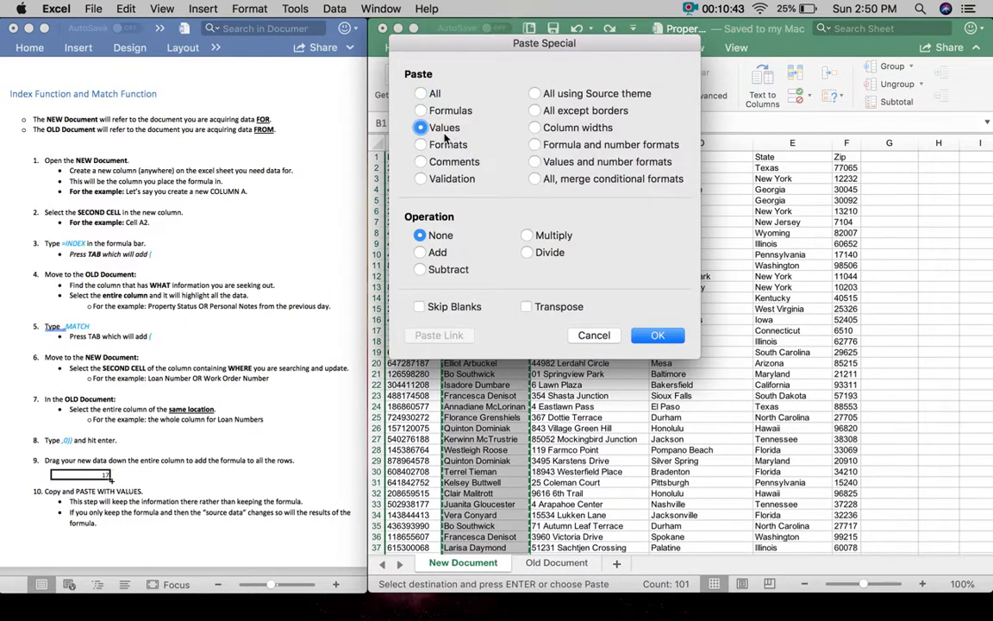
pyautogui.click(664, 340)
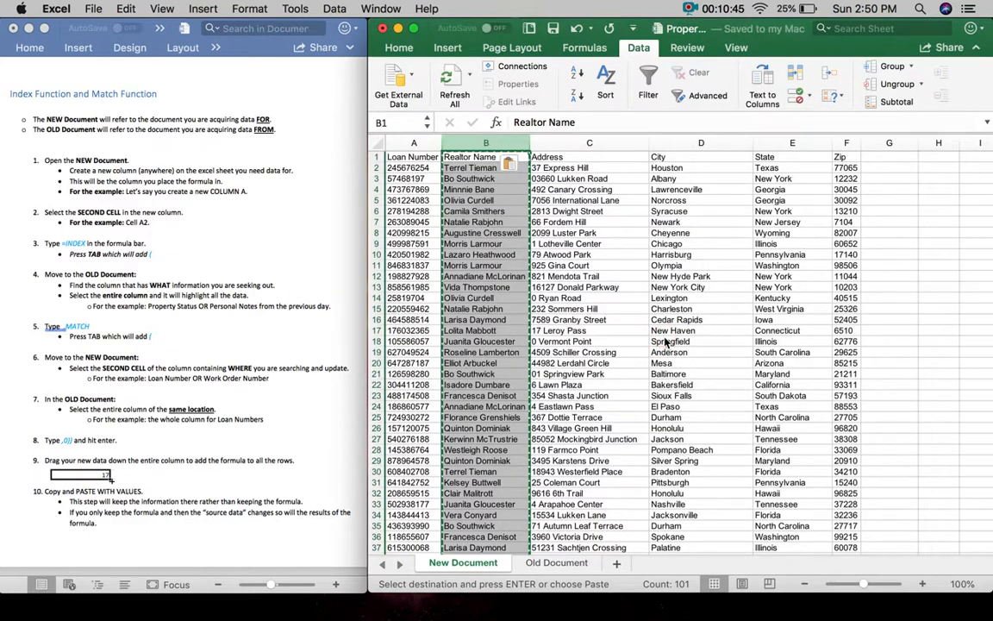
# - Spot-check several Realtor Name cells for plain names and glance at Old Document
pyautogui.click(476, 222)
pyautogui.click(478, 341)
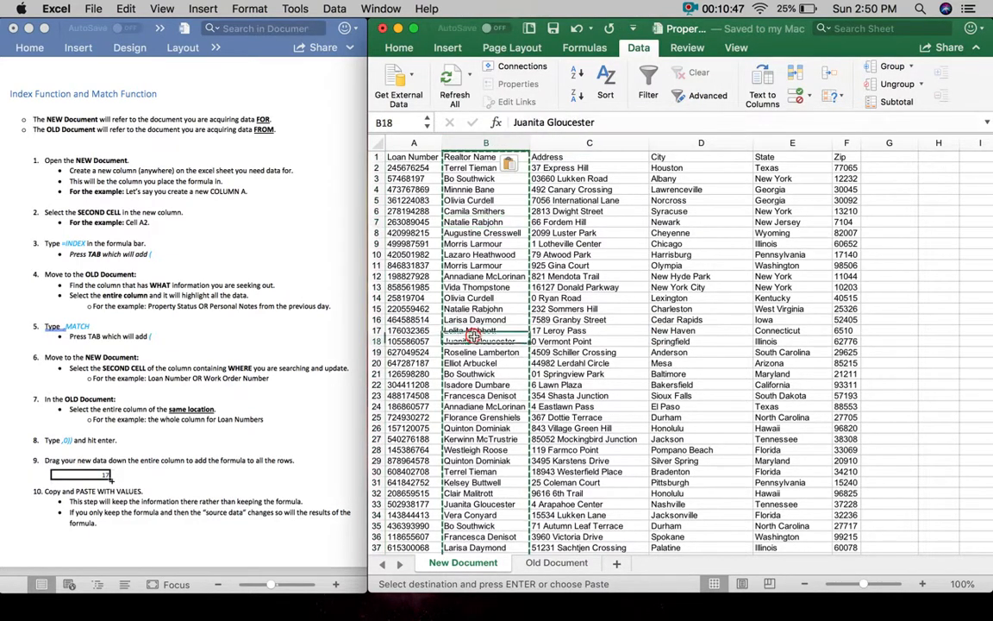
pyautogui.click(485, 449)
pyautogui.click(449, 243)
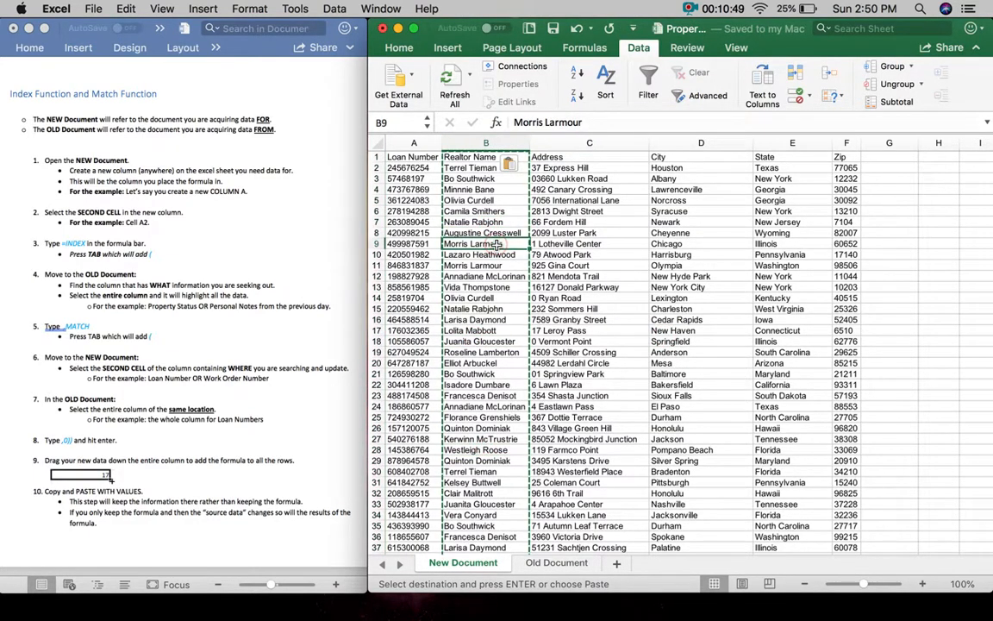
pyautogui.click(476, 211)
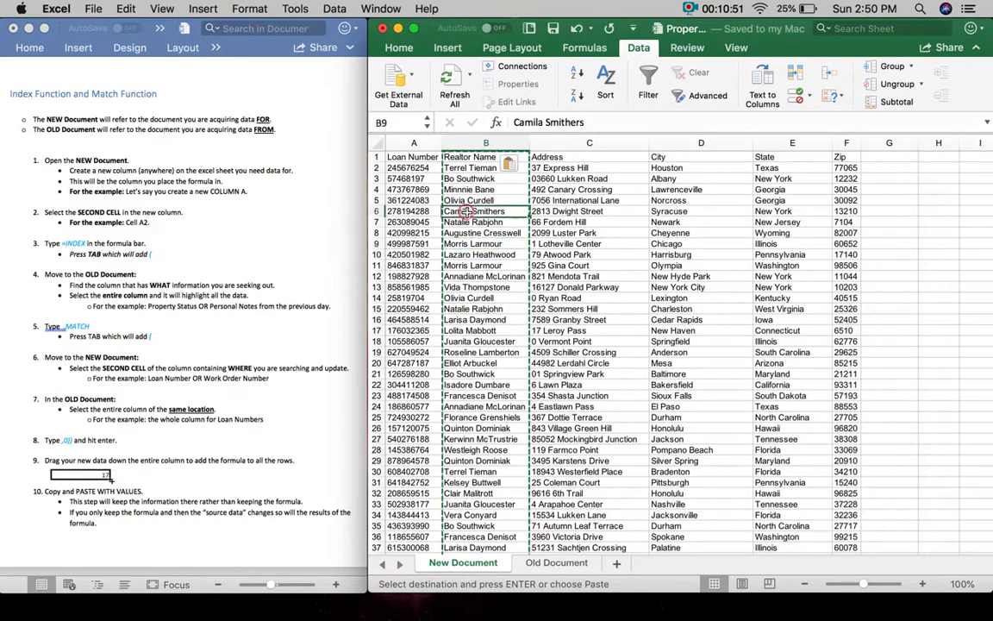
pyautogui.click(476, 428)
pyautogui.click(536, 561)
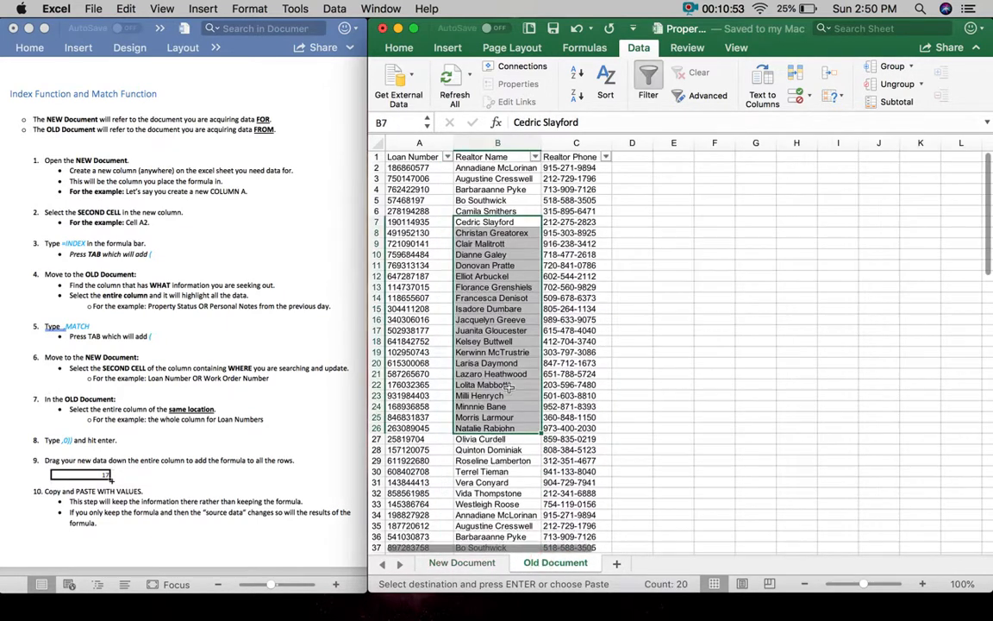
pyautogui.click(491, 562)
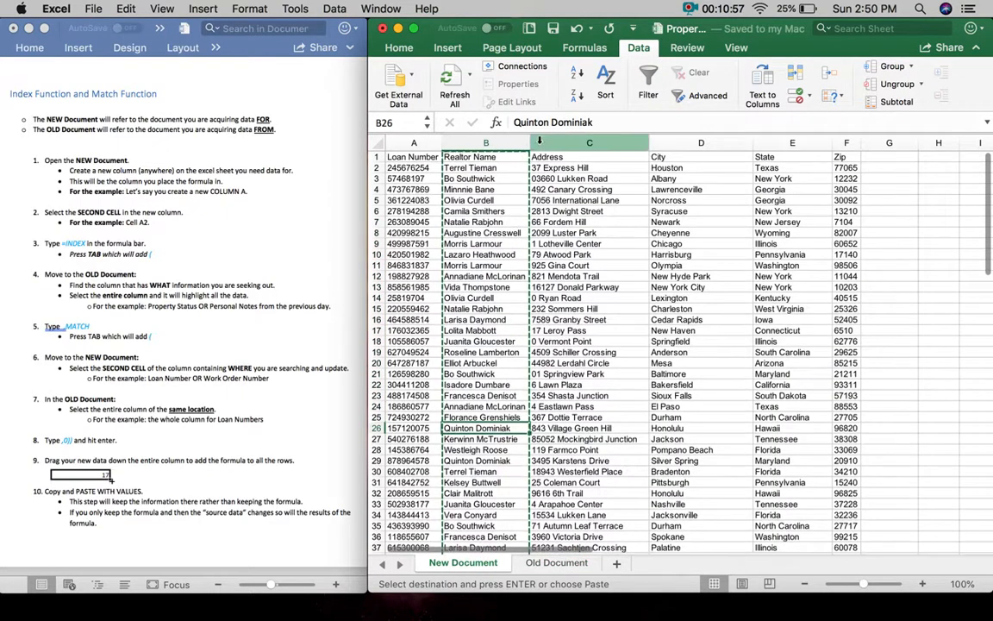
# - Insert a blank column between Realtor Name and Address
pyautogui.click(507, 140)
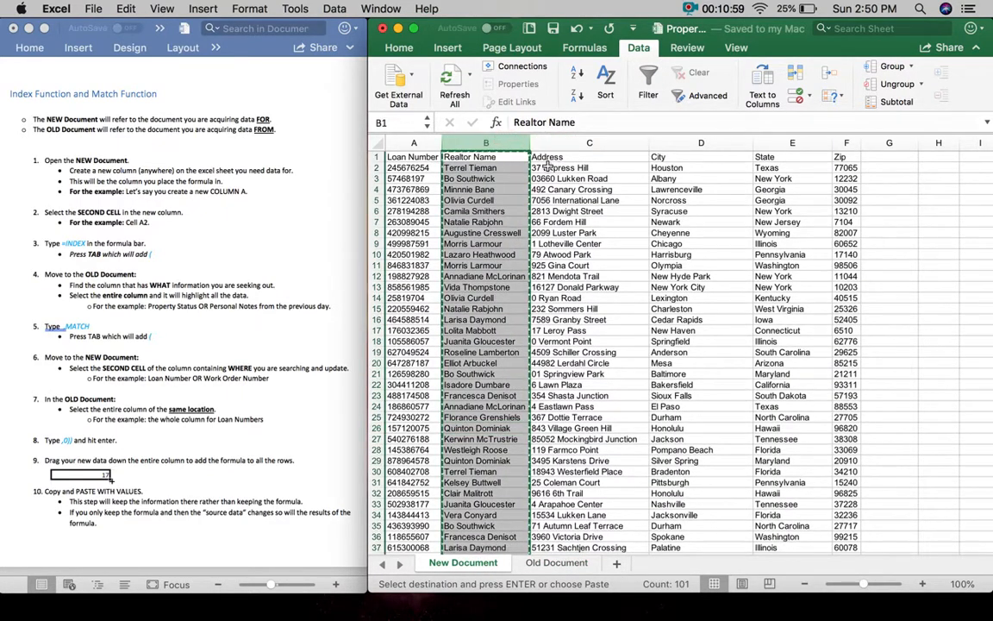
pyautogui.moveTo(505, 143); pyautogui.dragTo(538, 142)
pyautogui.rightClick(538, 143)
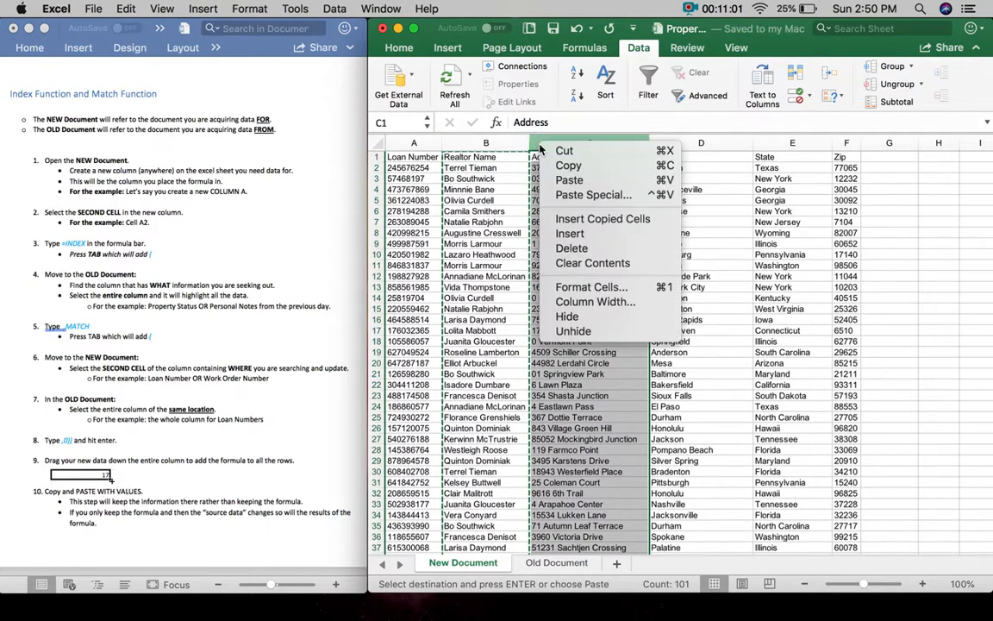
pyautogui.click(569, 234)
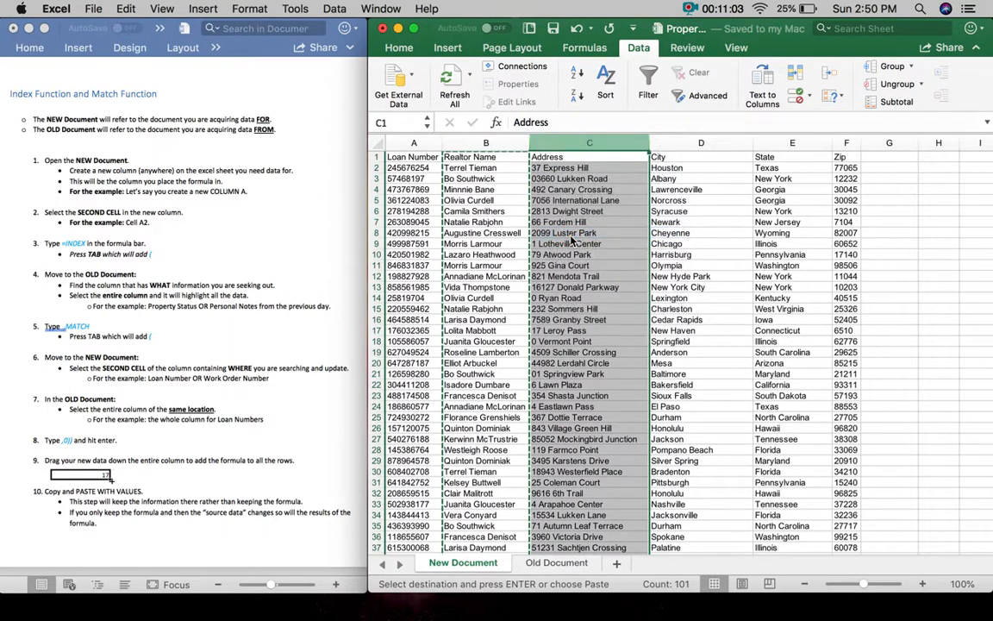
# - Head the new column C 'Realtor Phone' and auto-fit all column widths
pyautogui.click(569, 159)
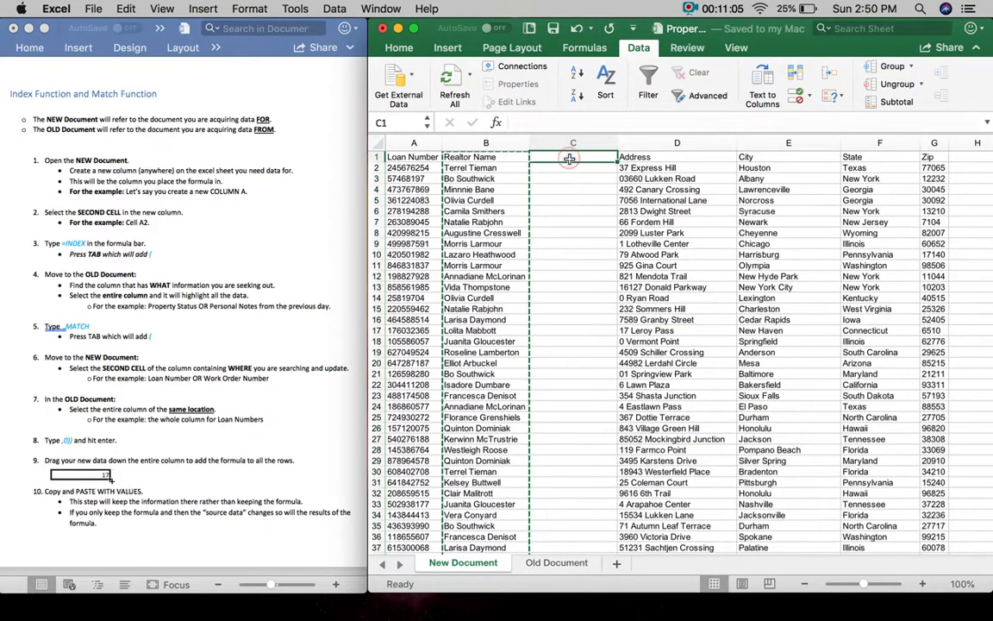
pyautogui.write('Realtor Phone')
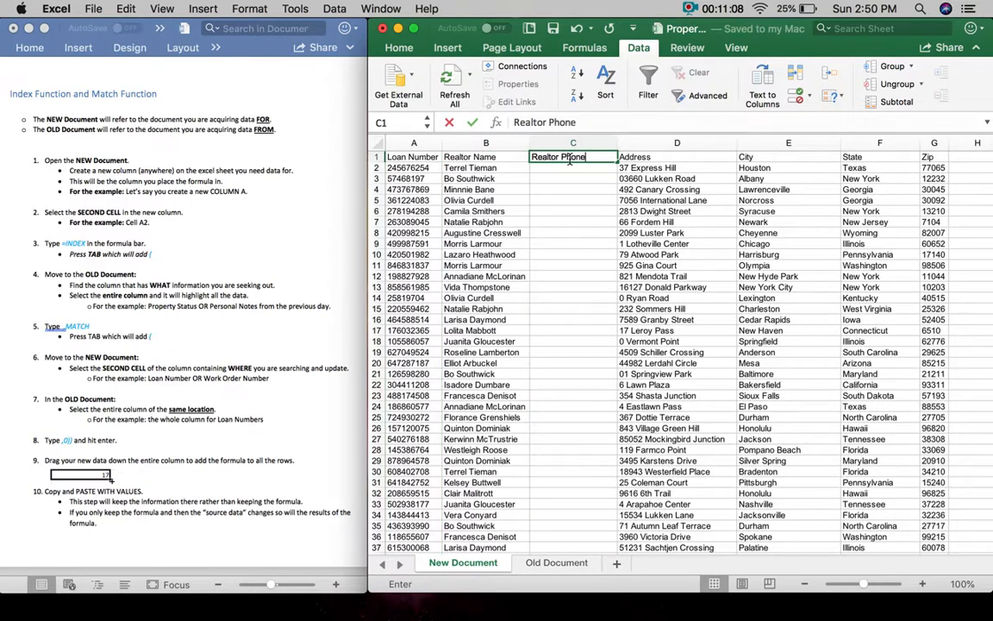
pyautogui.click(567, 189)
pyautogui.press('super+a')
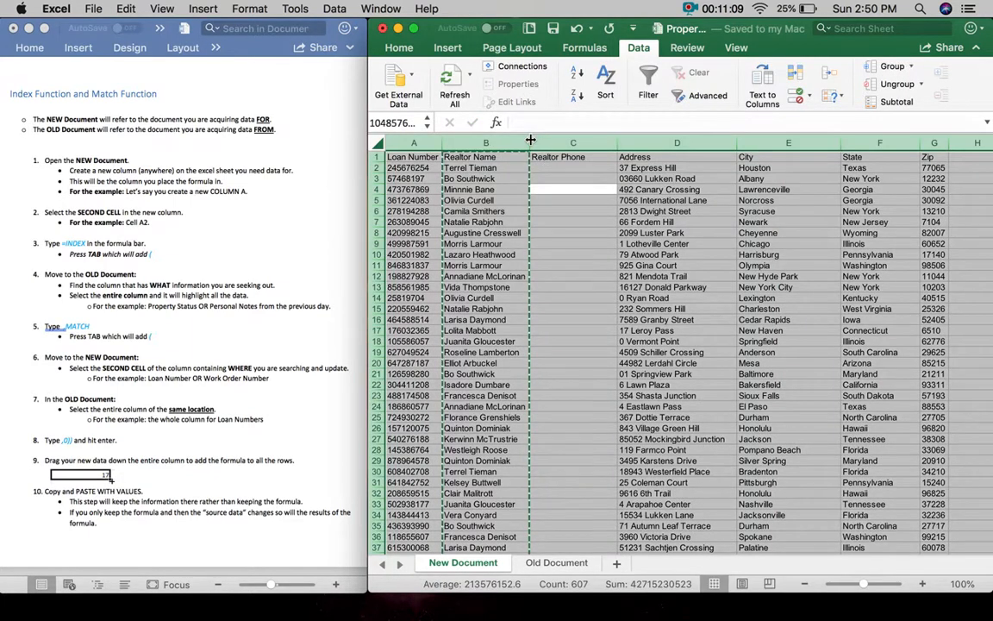
pyautogui.doubleClick(531, 140)
pyautogui.click(608, 255)
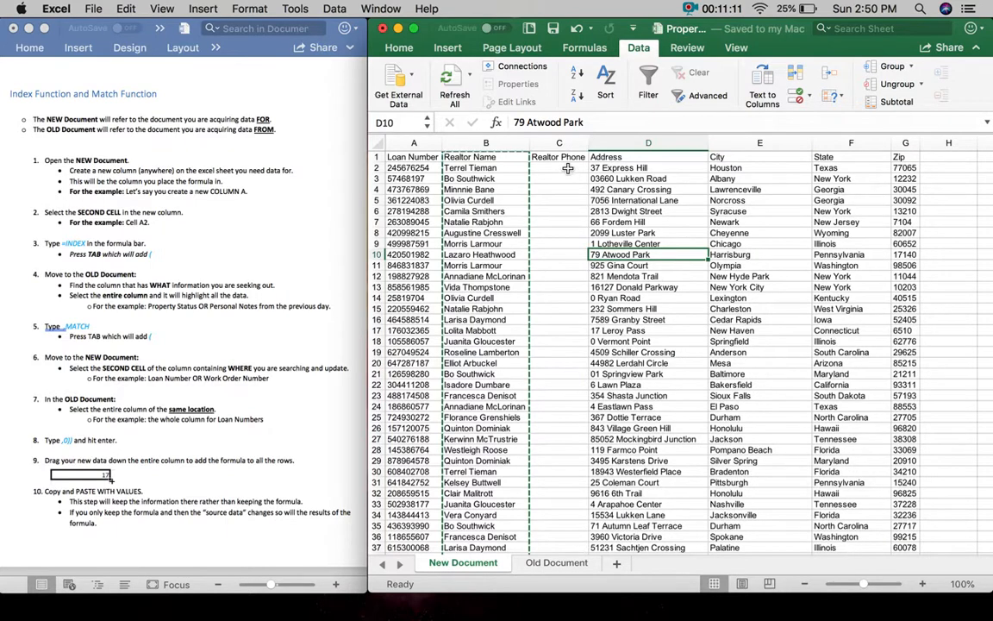
pyautogui.click(567, 168)
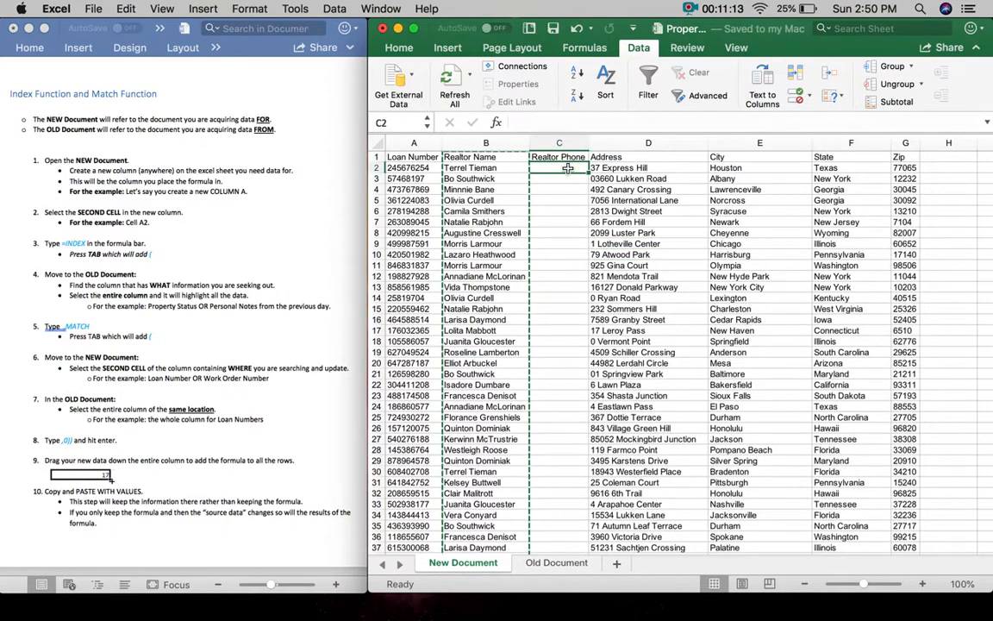
# - Start C2's INDEX formula on Old Document's column C (Realtor Phone)
pyautogui.write('=')
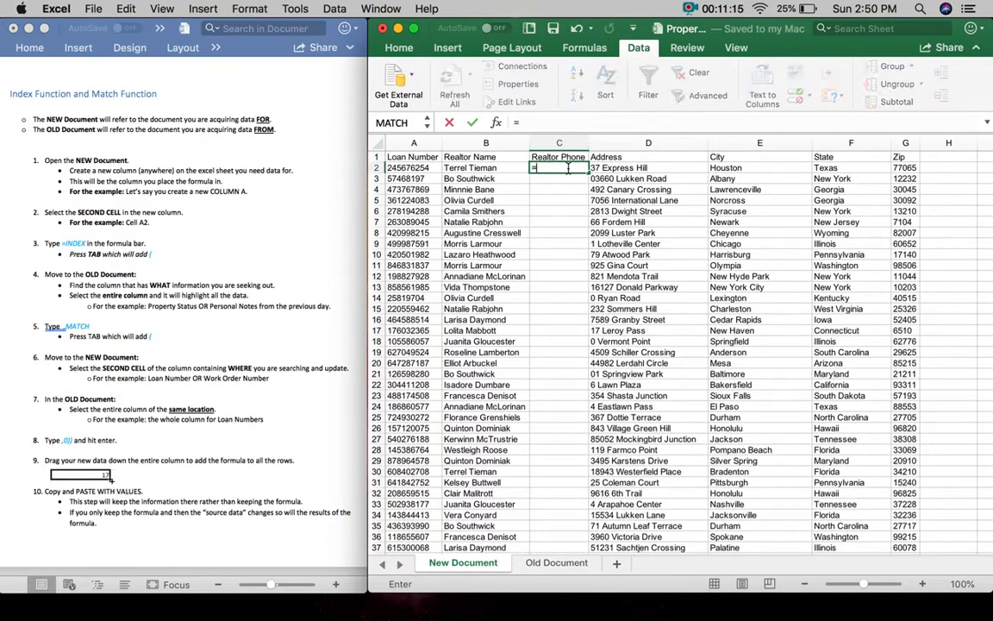
pyautogui.write('inde')
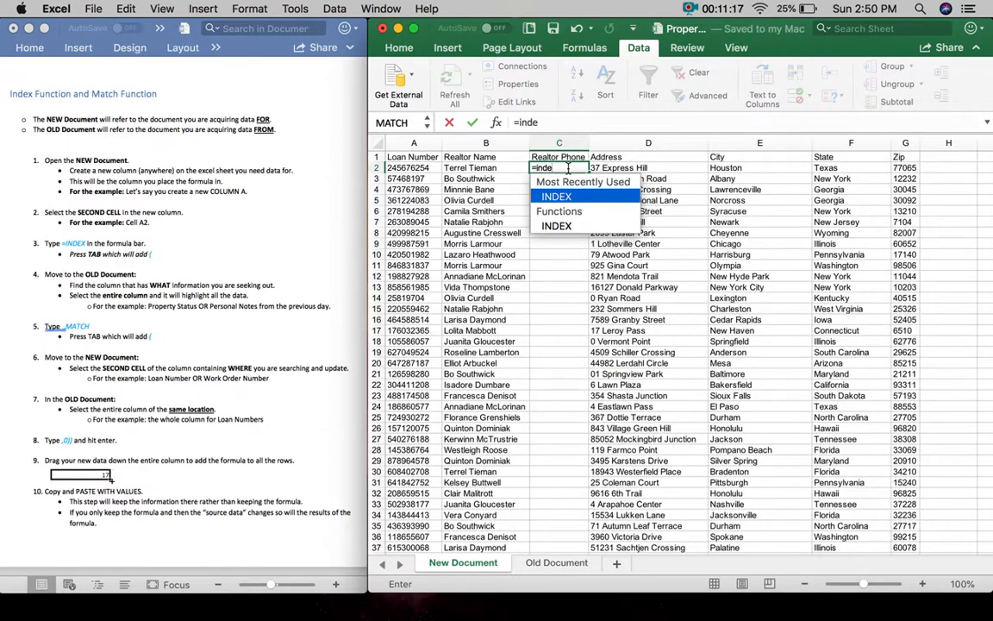
pyautogui.click(554, 198)
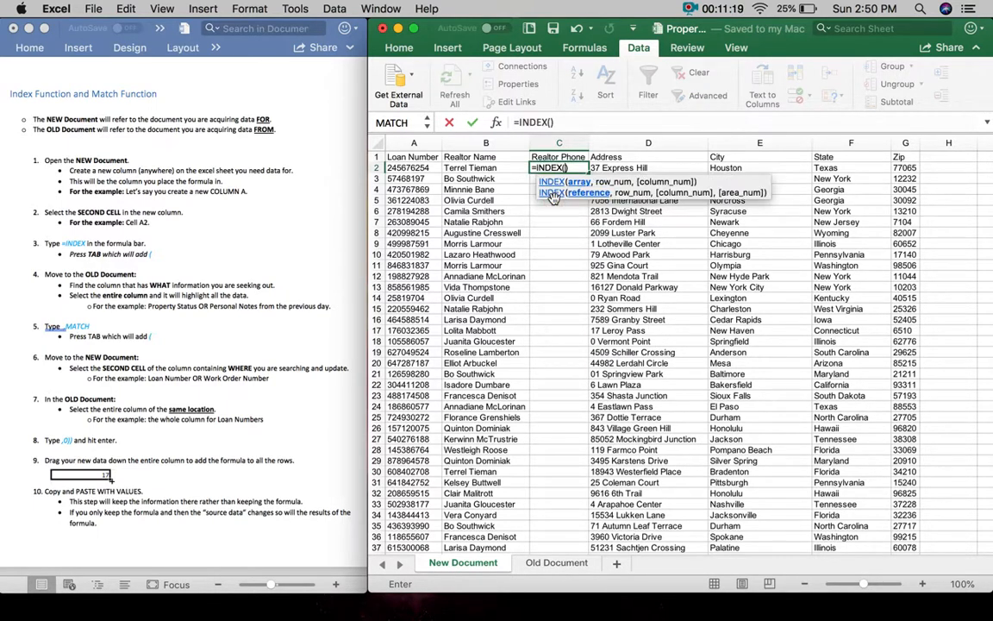
pyautogui.click(556, 563)
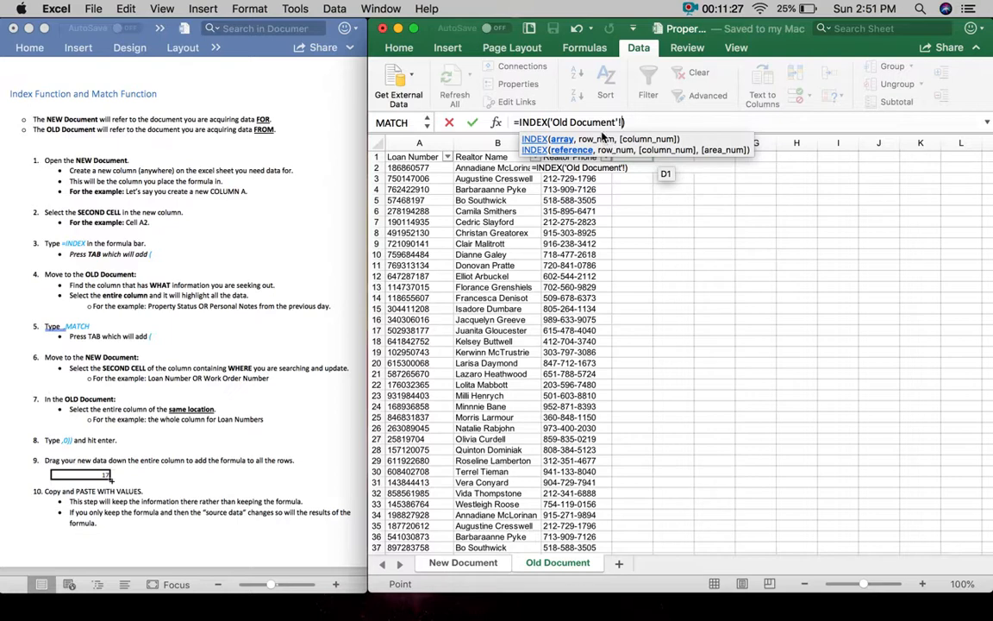
pyautogui.moveTo(600, 131); pyautogui.dragTo(809, 277)
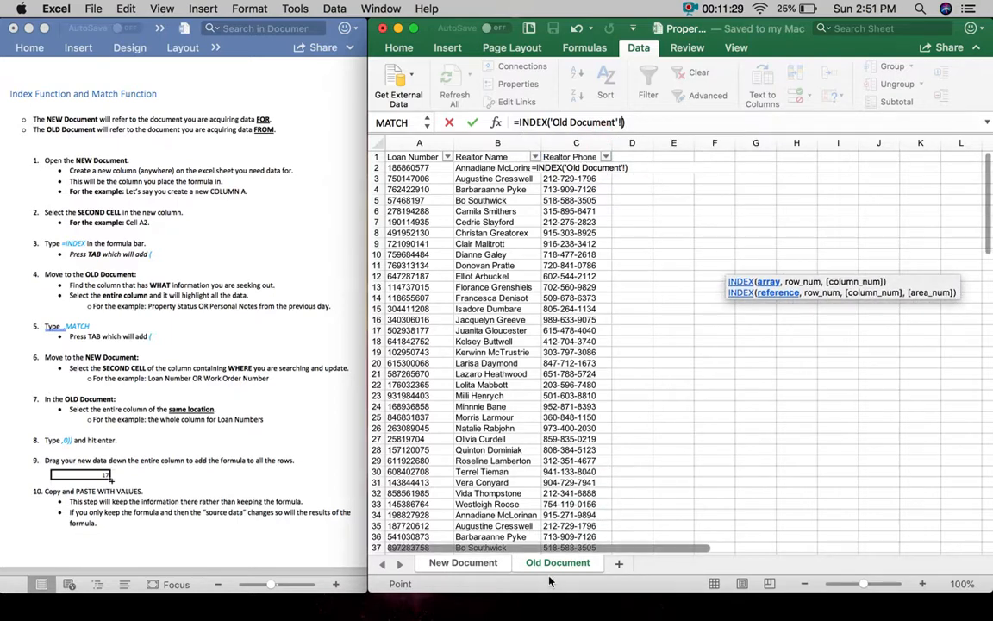
pyautogui.click(580, 143)
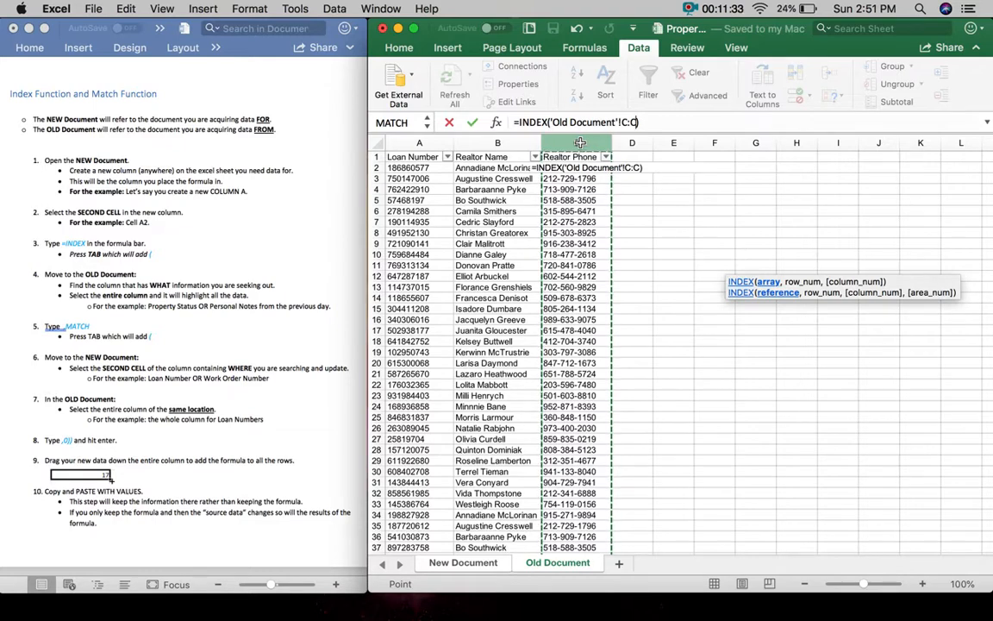
pyautogui.write(',')
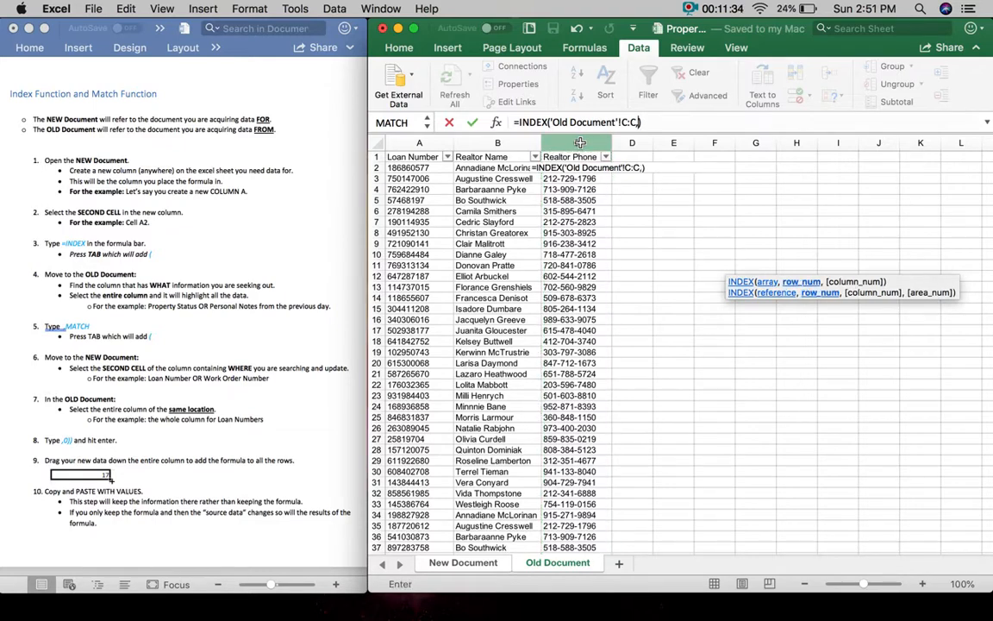
# - Add MATCH of A2 against Old Document column A with exact match 0, and commit
pyautogui.click(463, 562)
pyautogui.write('MATCH')
pyautogui.press('Tab')
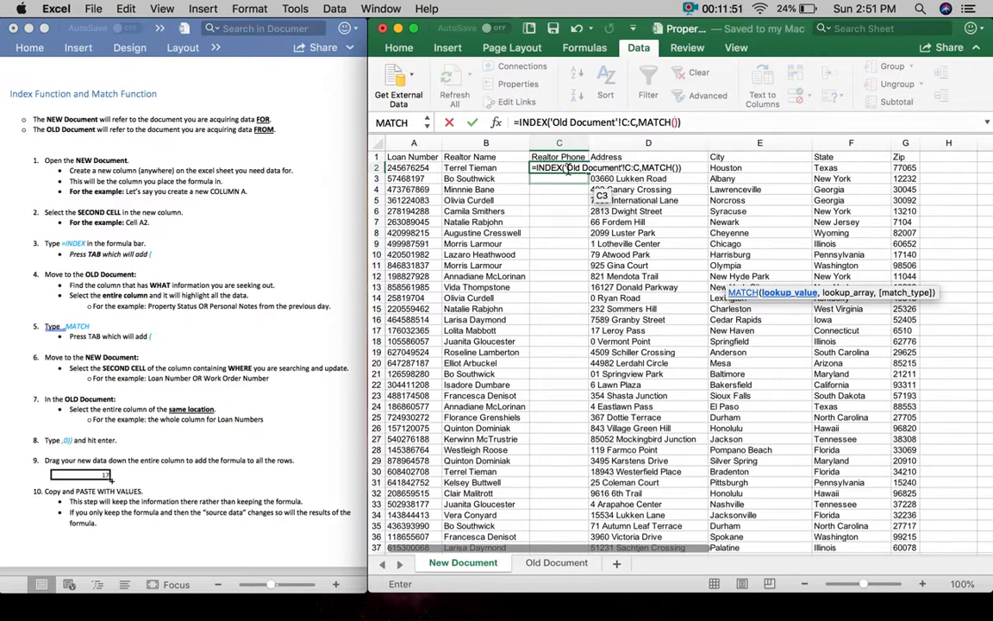
pyautogui.click(424, 167)
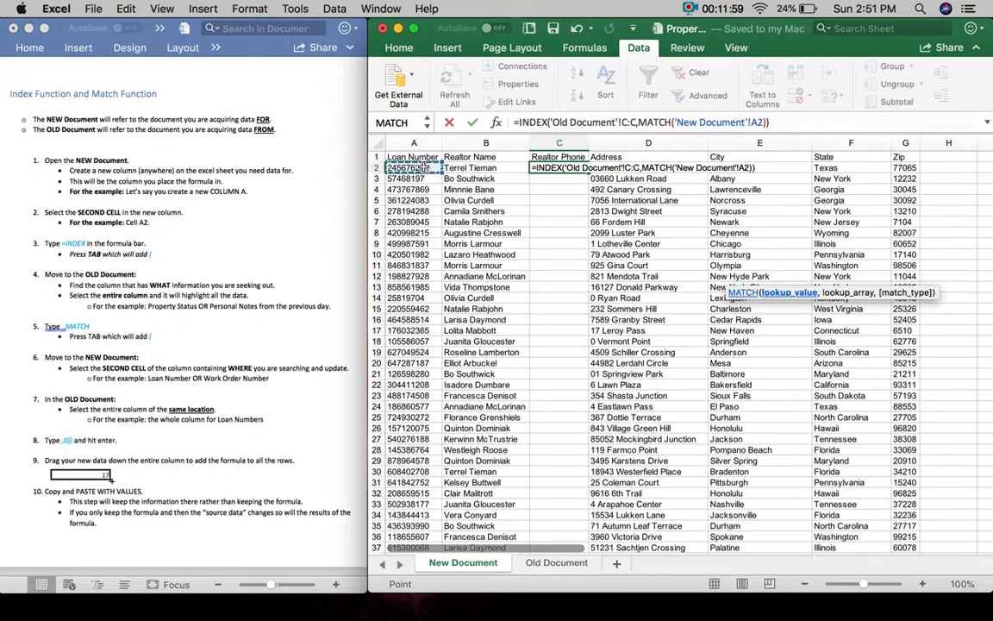
pyautogui.write(',')
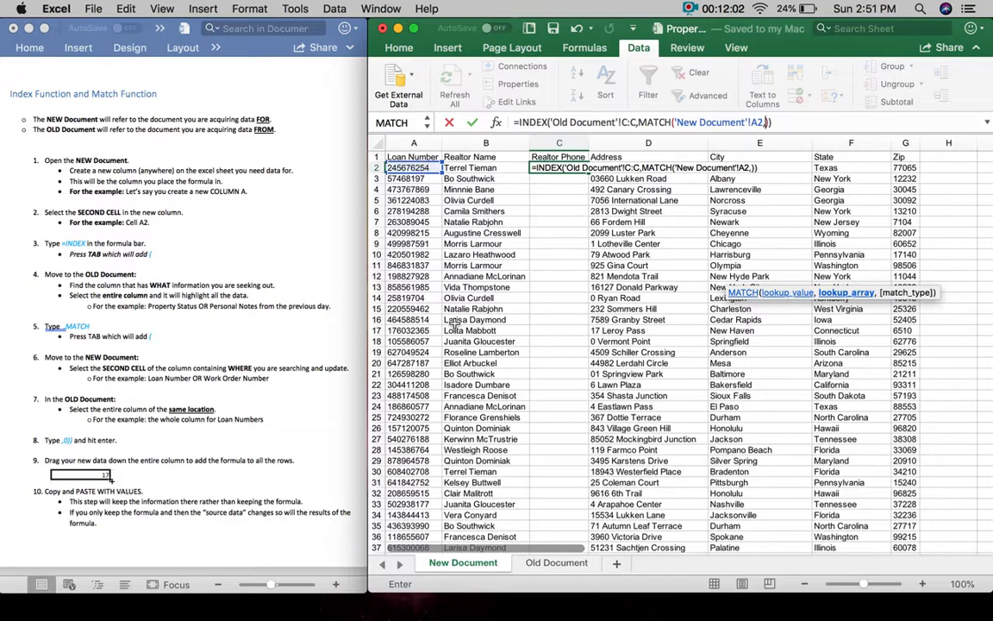
pyautogui.click(565, 563)
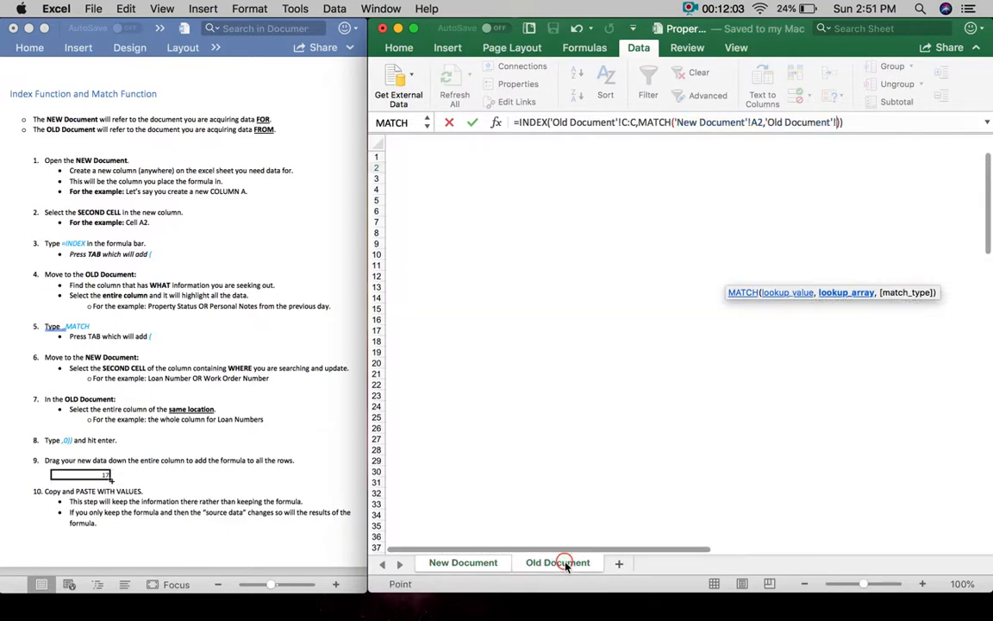
pyautogui.click(421, 144)
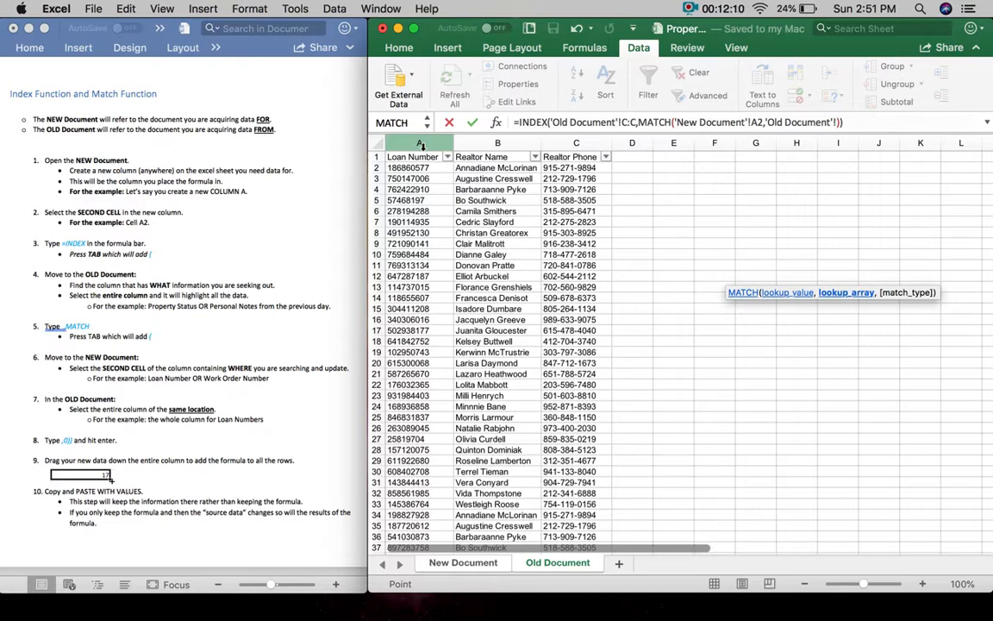
pyautogui.click(423, 146)
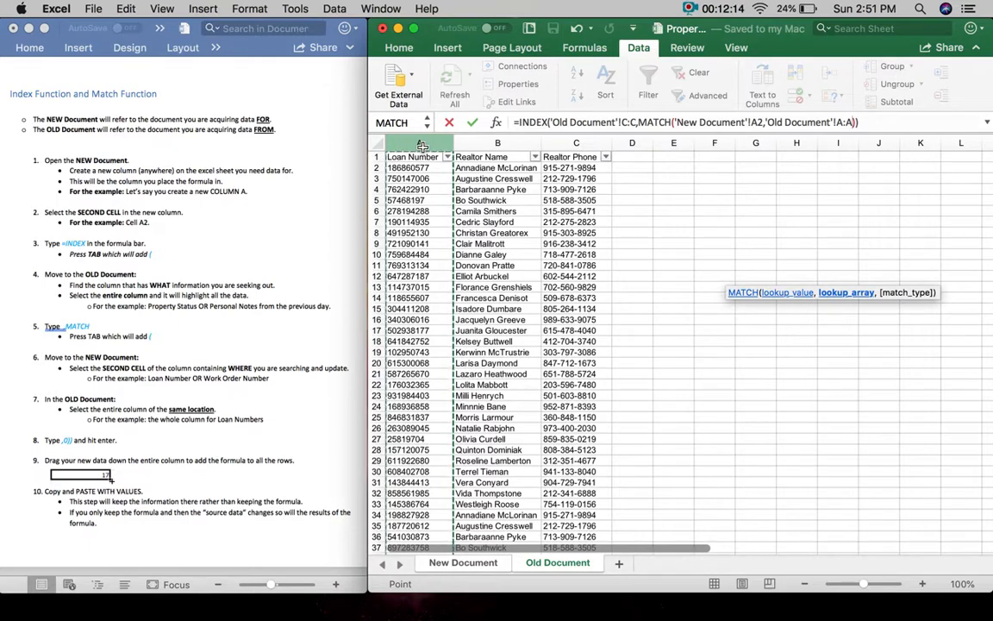
pyautogui.write(',')
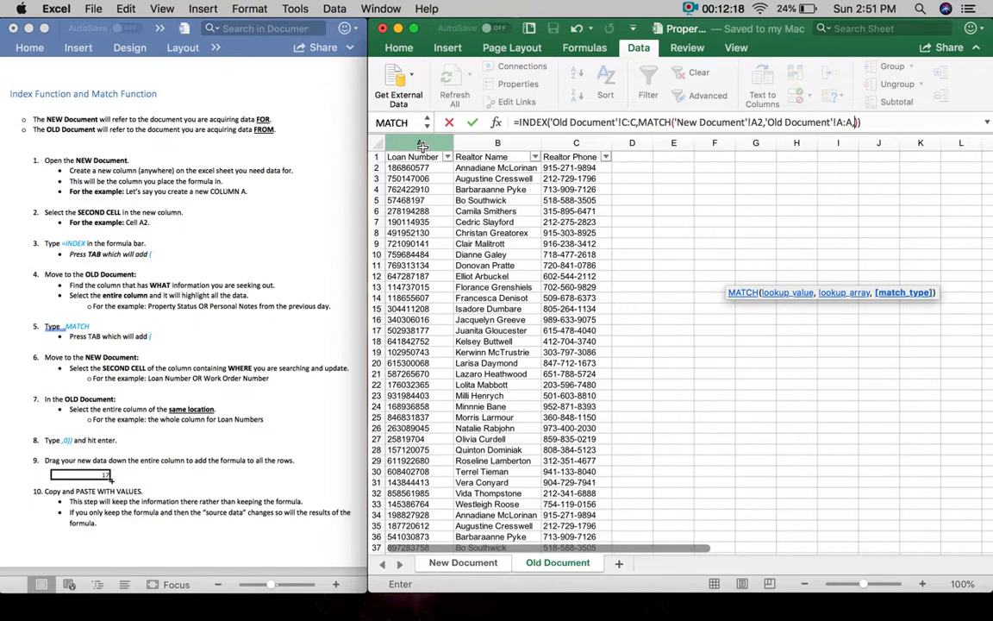
pyautogui.write('0')
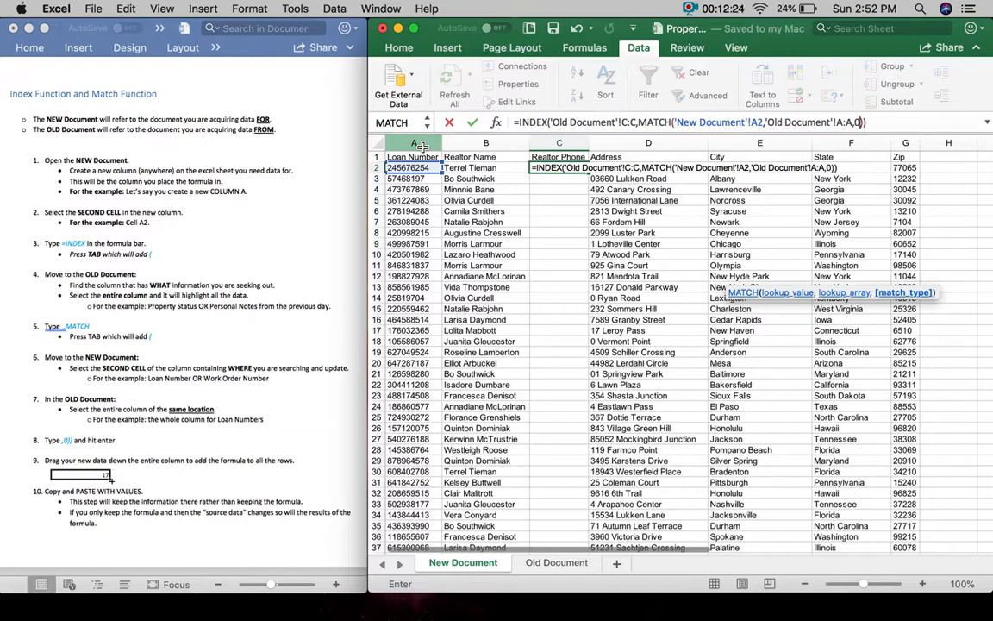
pyautogui.press('Return')
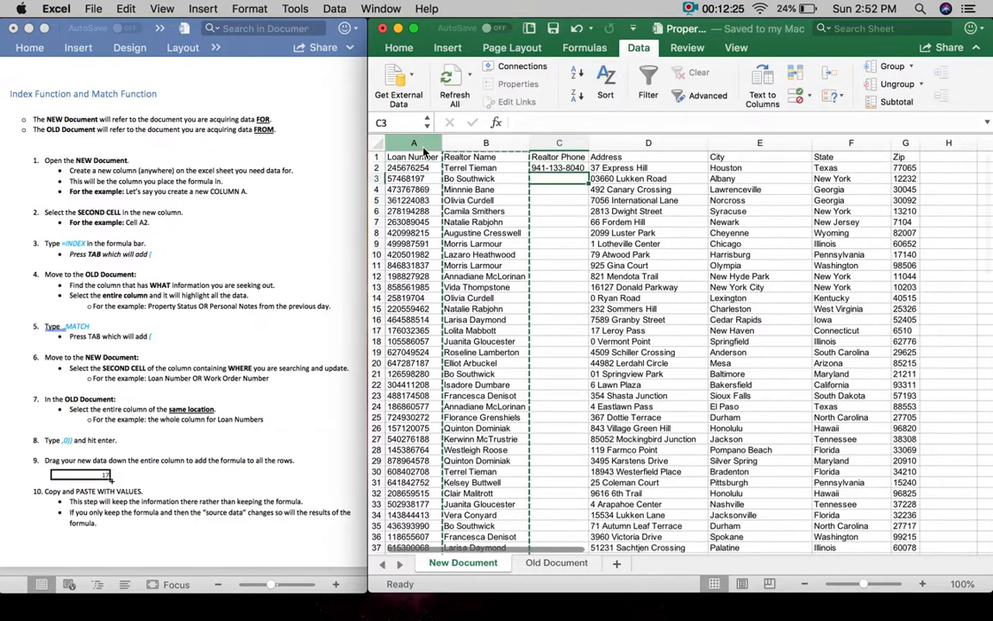
# - Fill C2's phone lookup down the entire Realtor Phone column
pyautogui.click(571, 167)
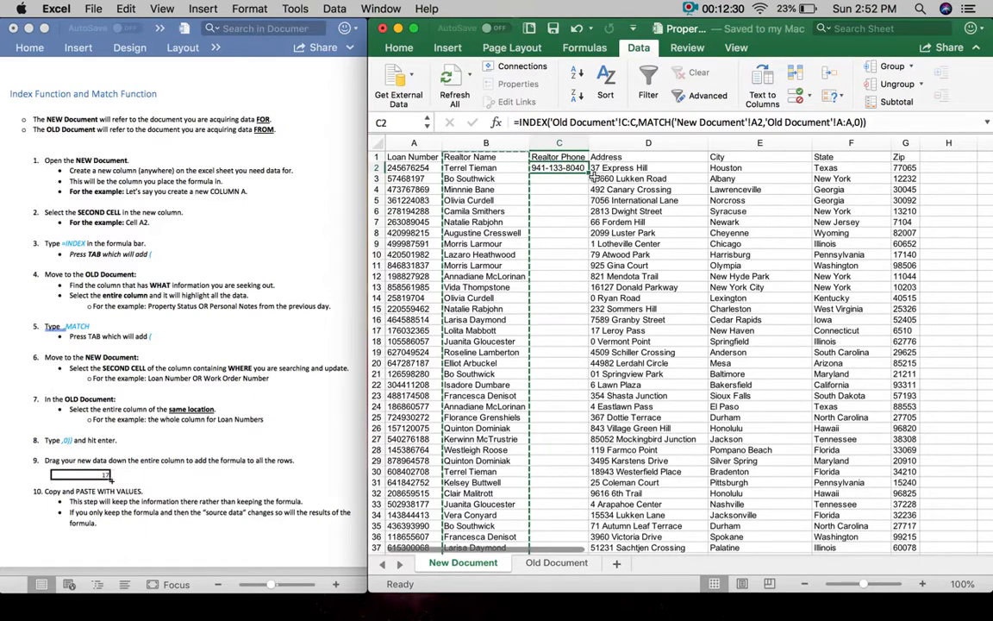
pyautogui.doubleClick(592, 175)
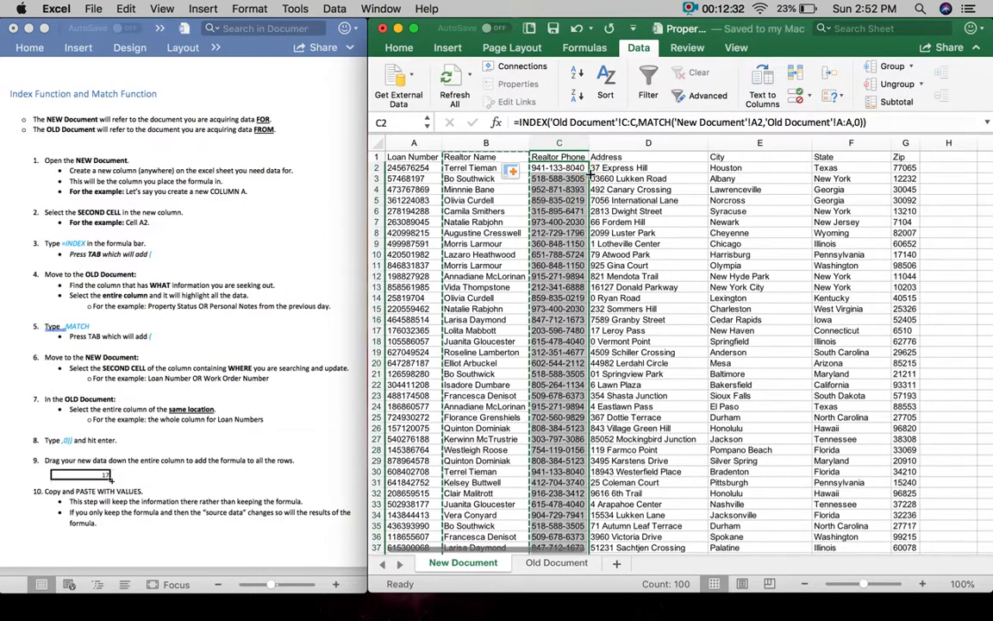
pyautogui.scroll(-20, 572, 488)
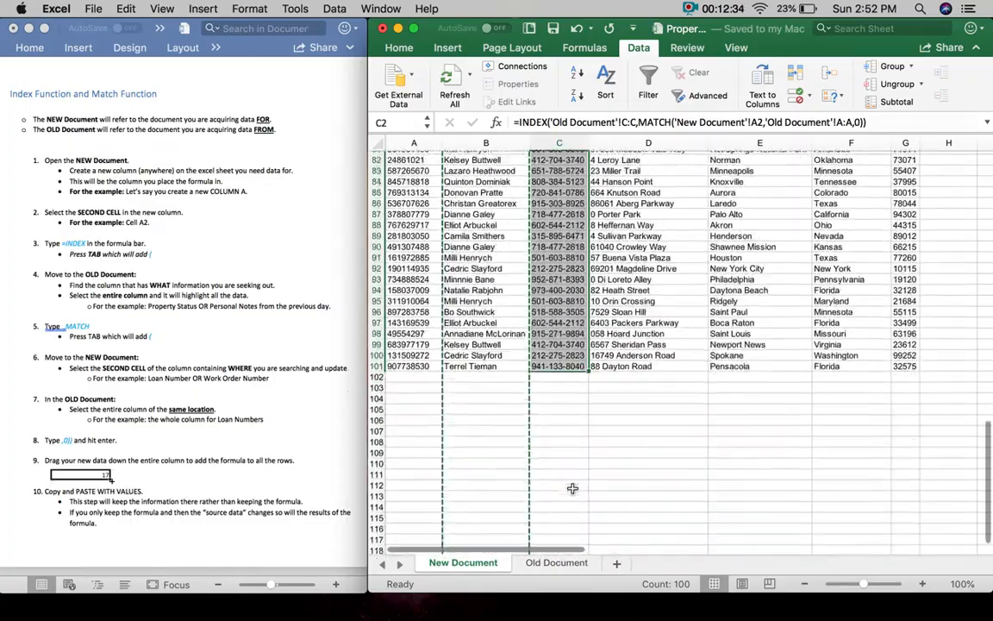
pyautogui.scroll(20, 572, 489)
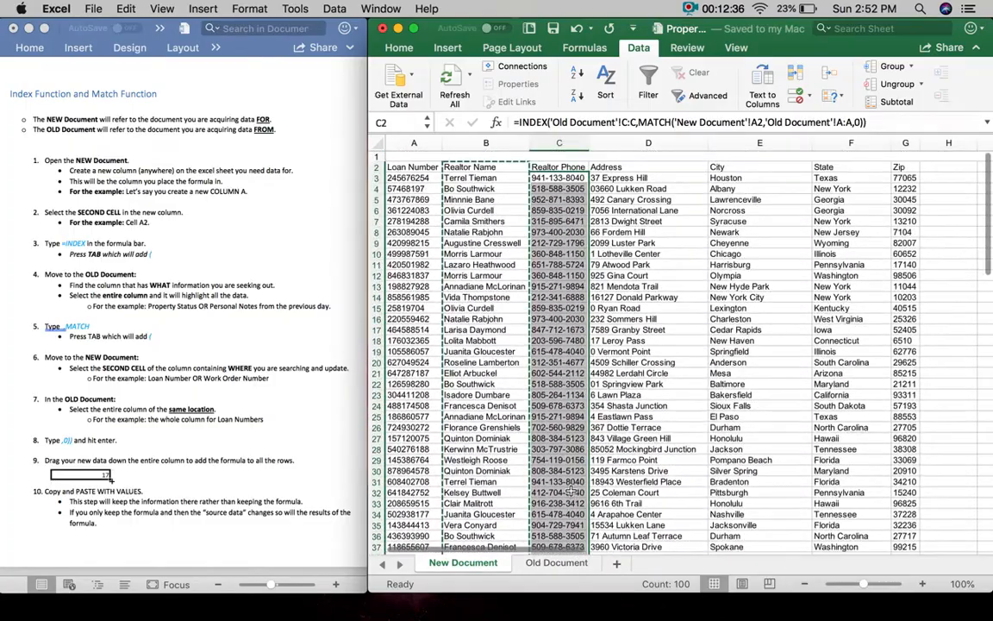
# - Filter Old Document's Loan Number column by row 5's loan number to verify its phone
pyautogui.click(421, 202)
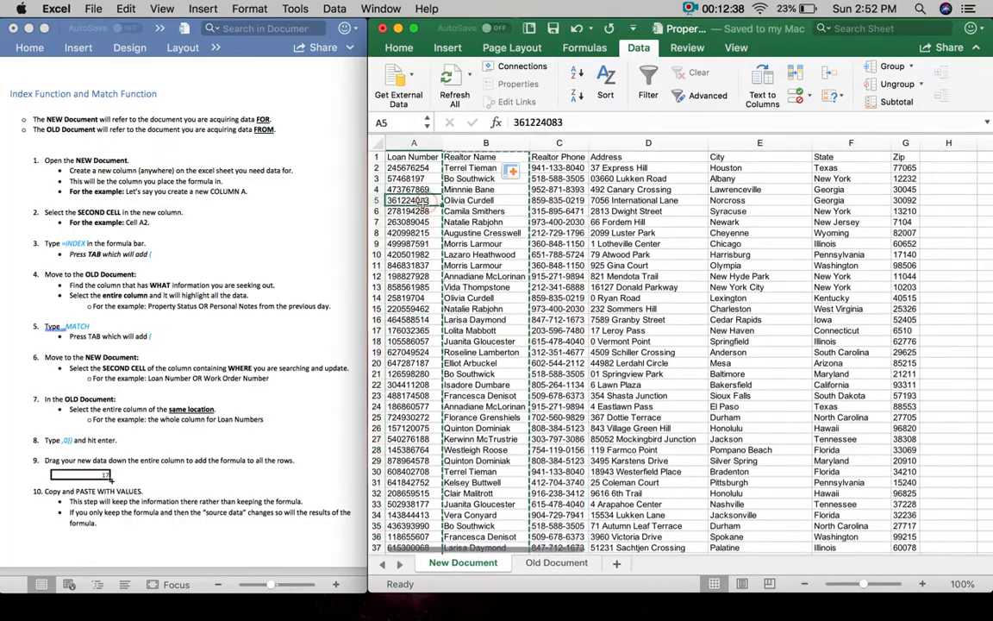
pyautogui.hotkey('shift', 'space')
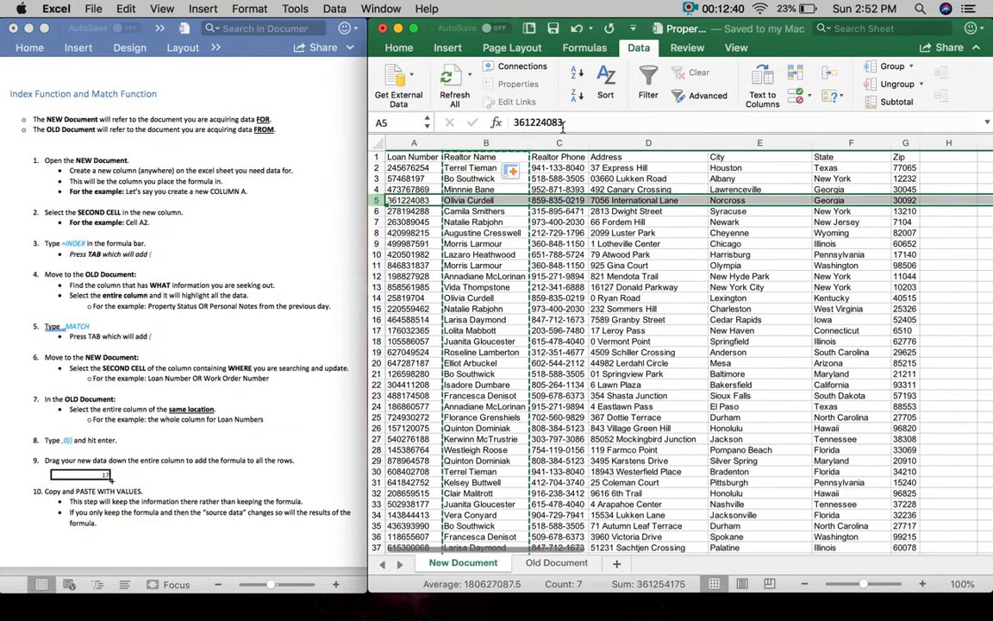
pyautogui.moveTo(562, 123); pyautogui.dragTo(515, 122)
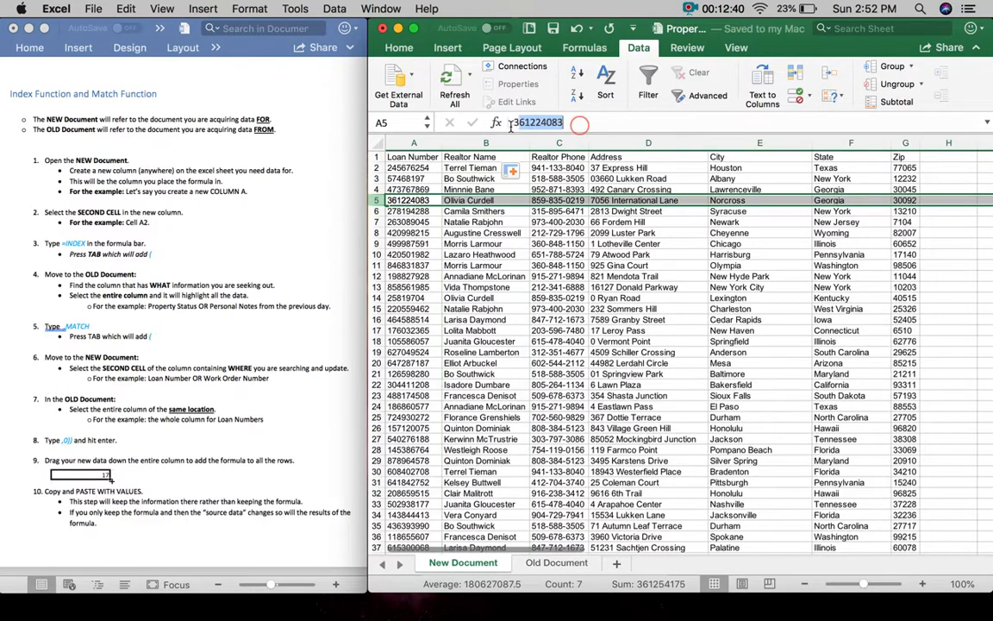
pyautogui.click(552, 563)
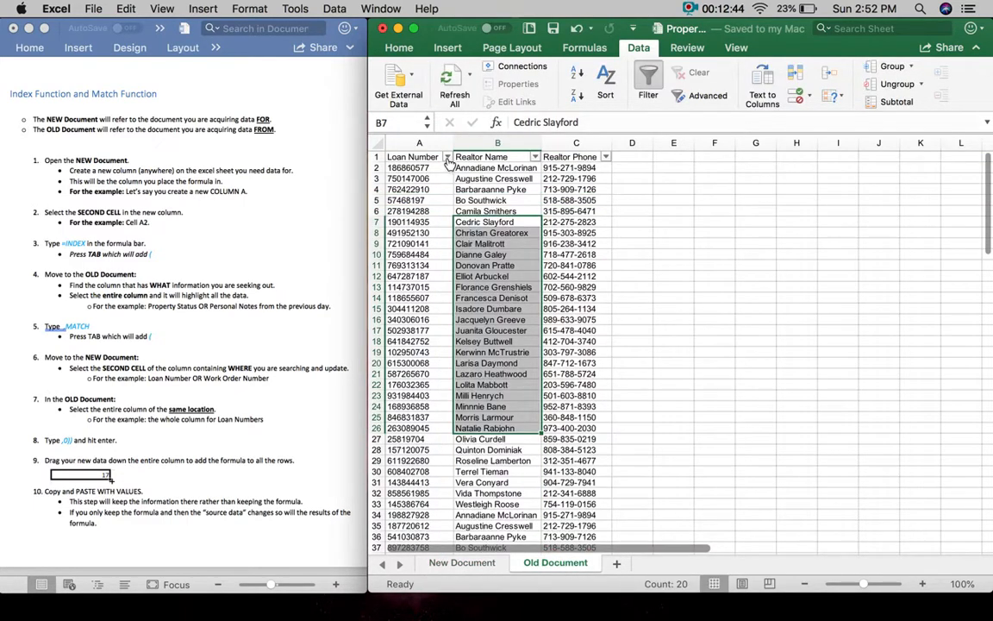
pyautogui.click(446, 157)
pyautogui.click(532, 351)
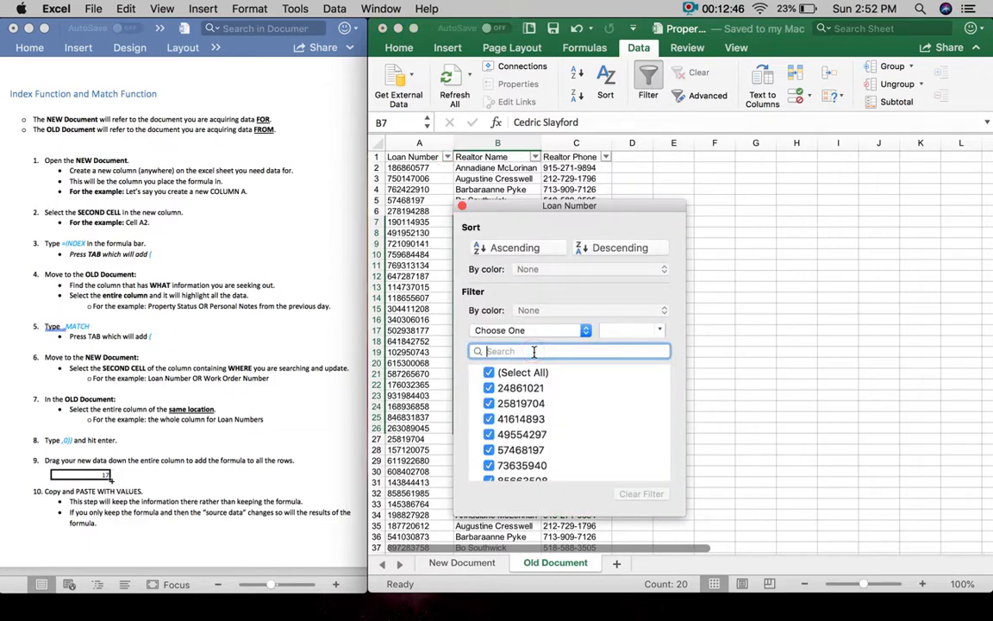
pyautogui.press('cmd+v')
pyautogui.press('super+a')
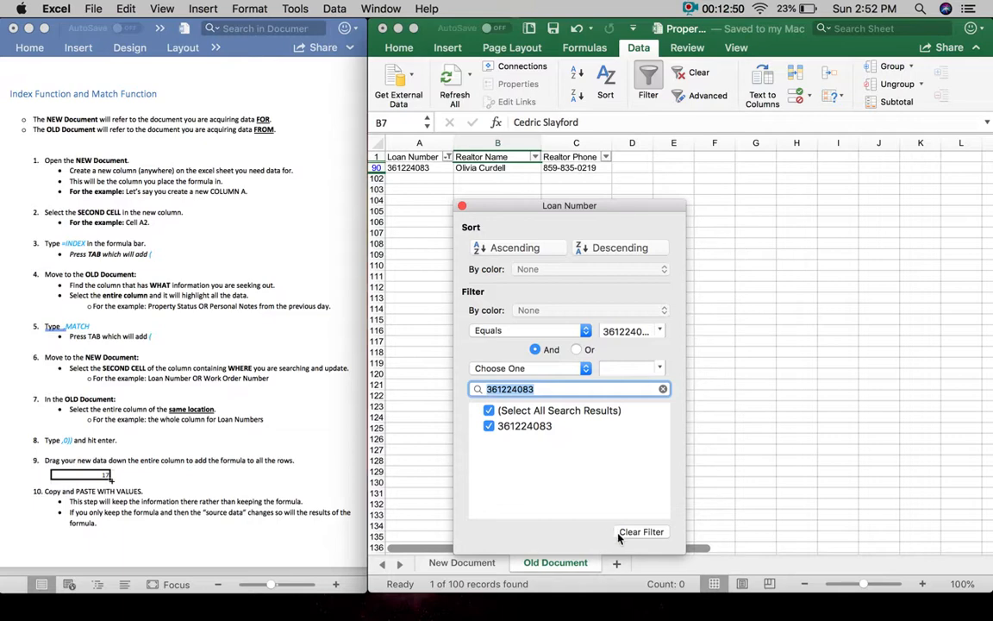
pyautogui.click(463, 206)
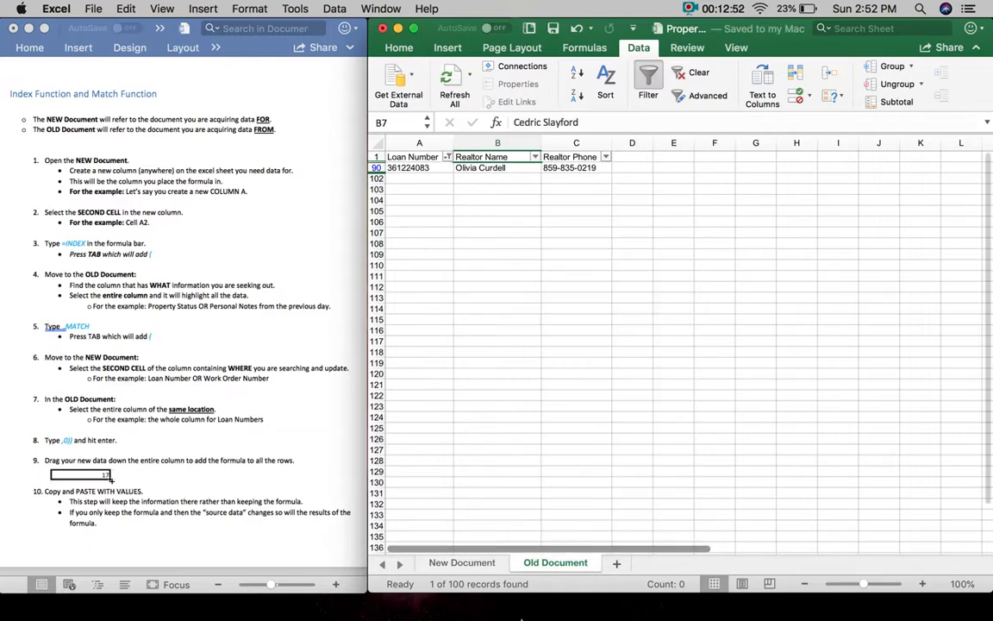
pyautogui.click(487, 563)
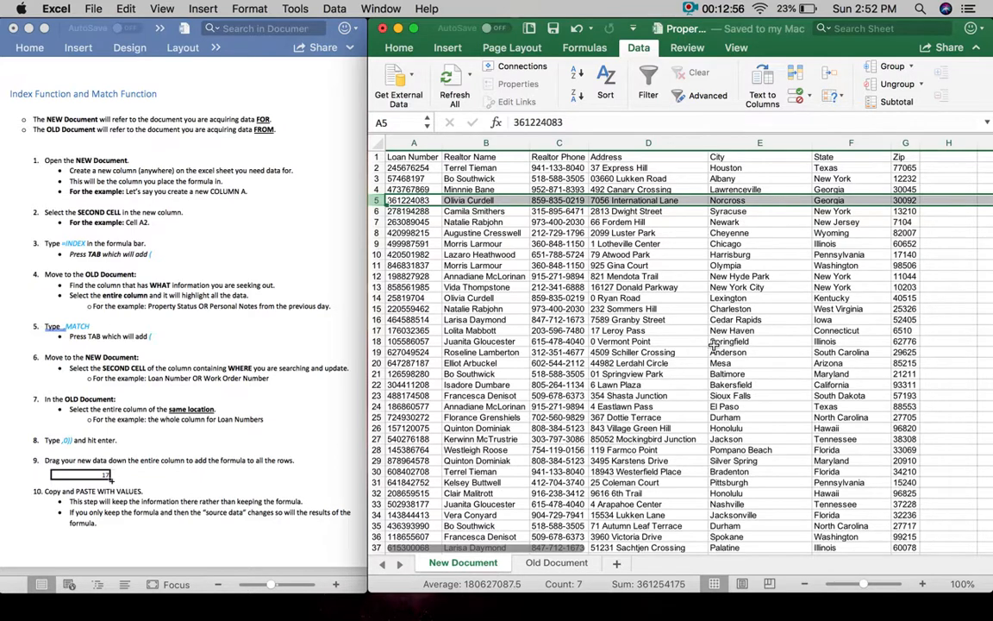
pyautogui.click(559, 169)
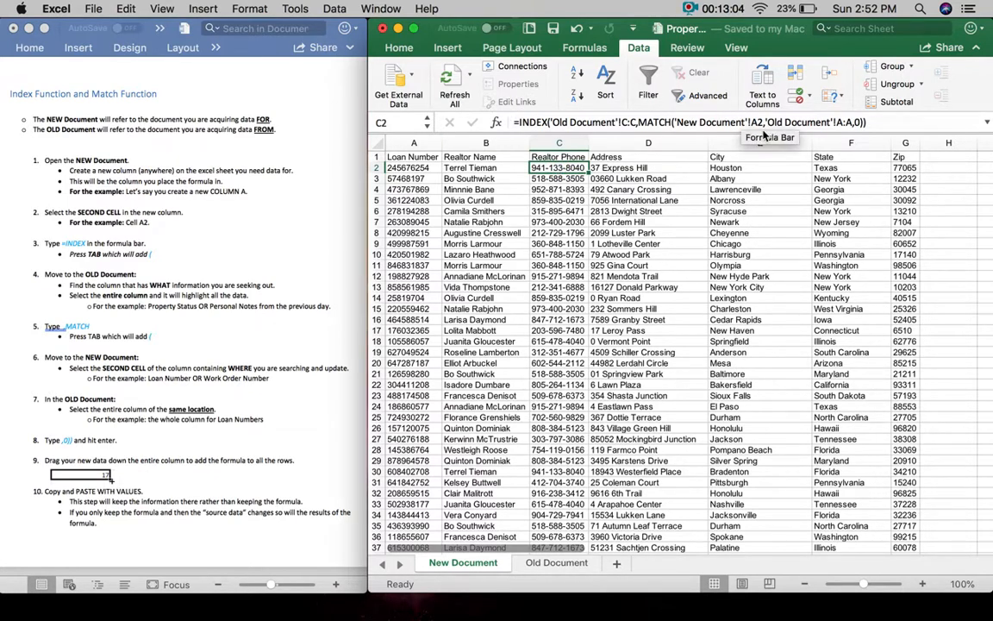
pyautogui.moveTo(764, 122); pyautogui.dragTo(754, 122)
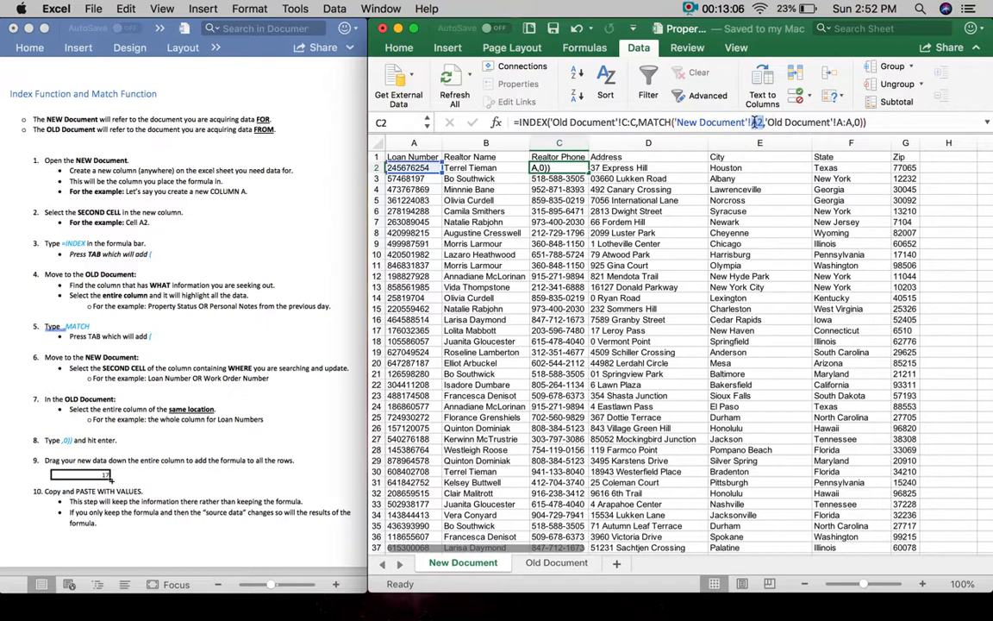
pyautogui.press('Return')
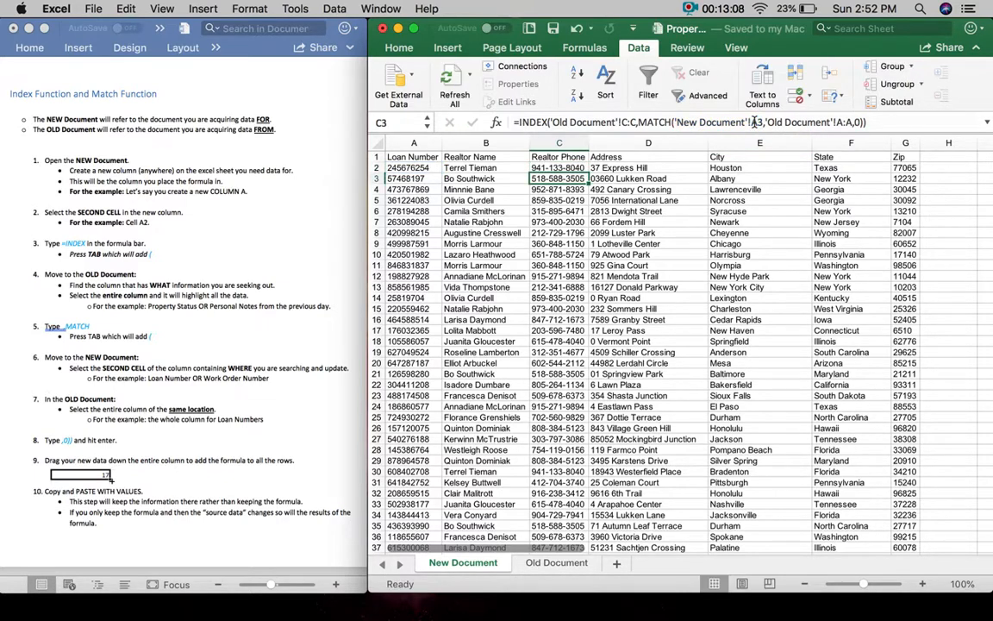
pyautogui.press('Down')
pyautogui.press('Down')
pyautogui.press('Down')
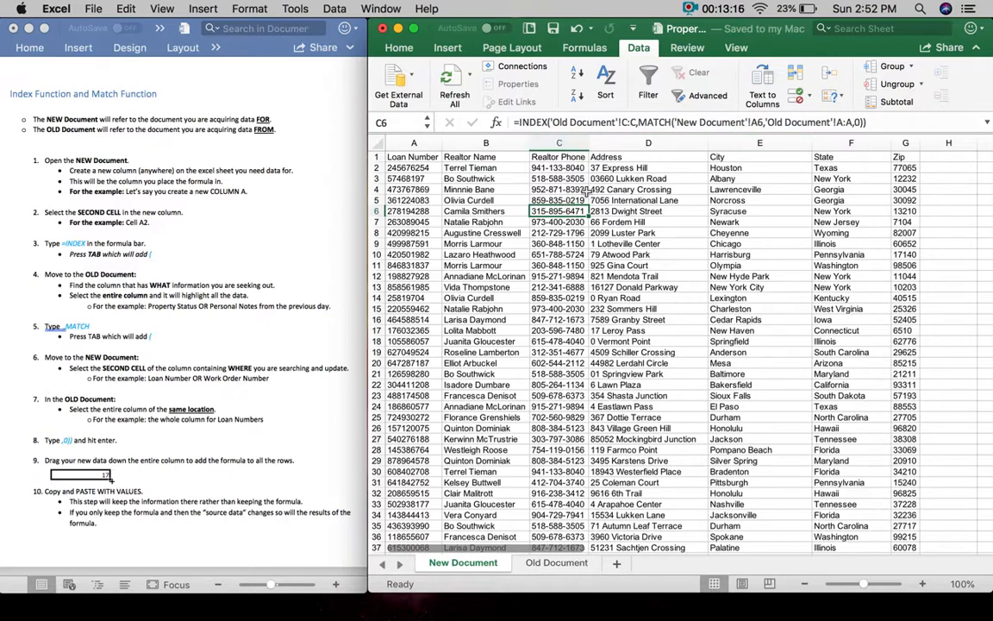
# - Copy column C and paste it back onto itself as values only
pyautogui.click(563, 138)
pyautogui.rightClick(564, 138)
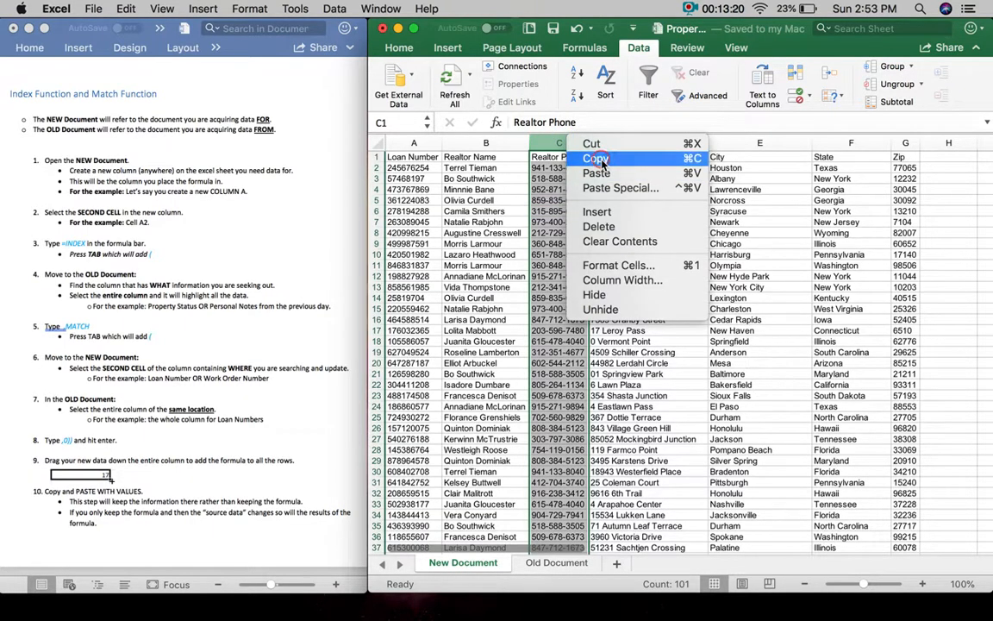
pyautogui.click(596, 159)
pyautogui.rightClick(560, 144)
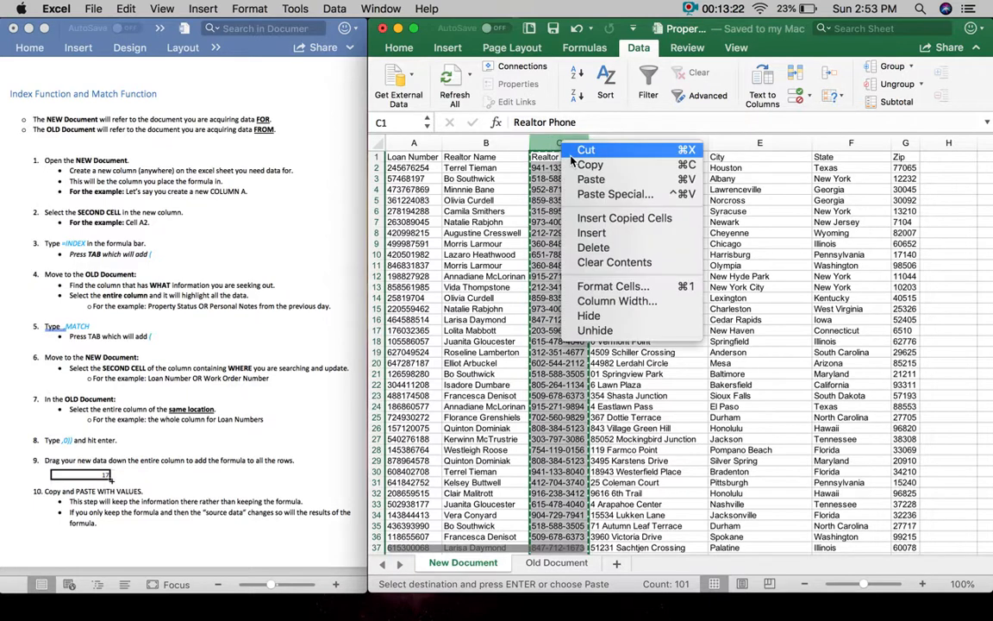
pyautogui.click(529, 179)
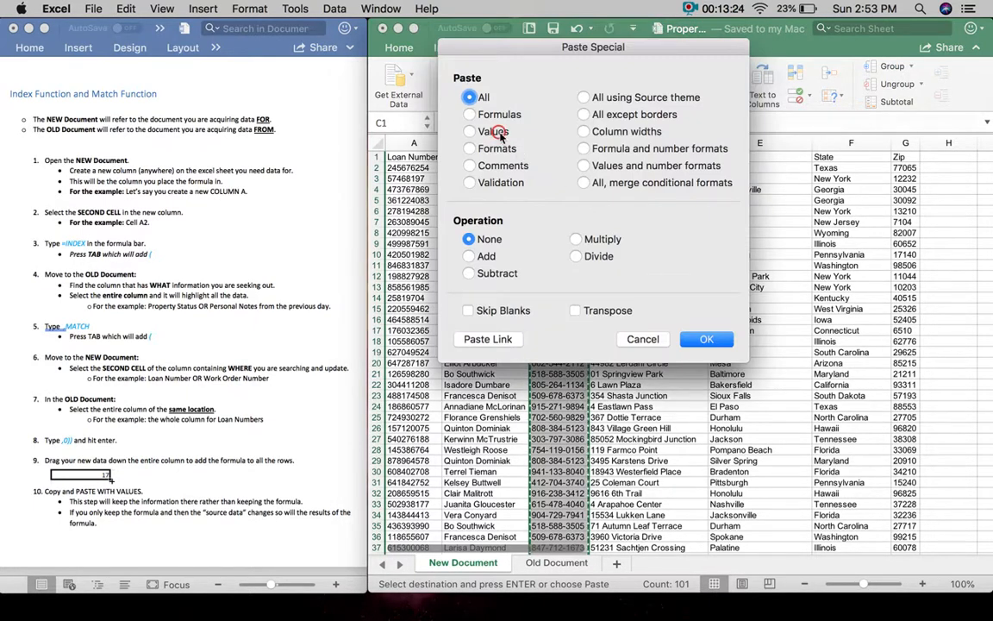
pyautogui.click(499, 134)
pyautogui.press('Return')
pyautogui.click(644, 311)
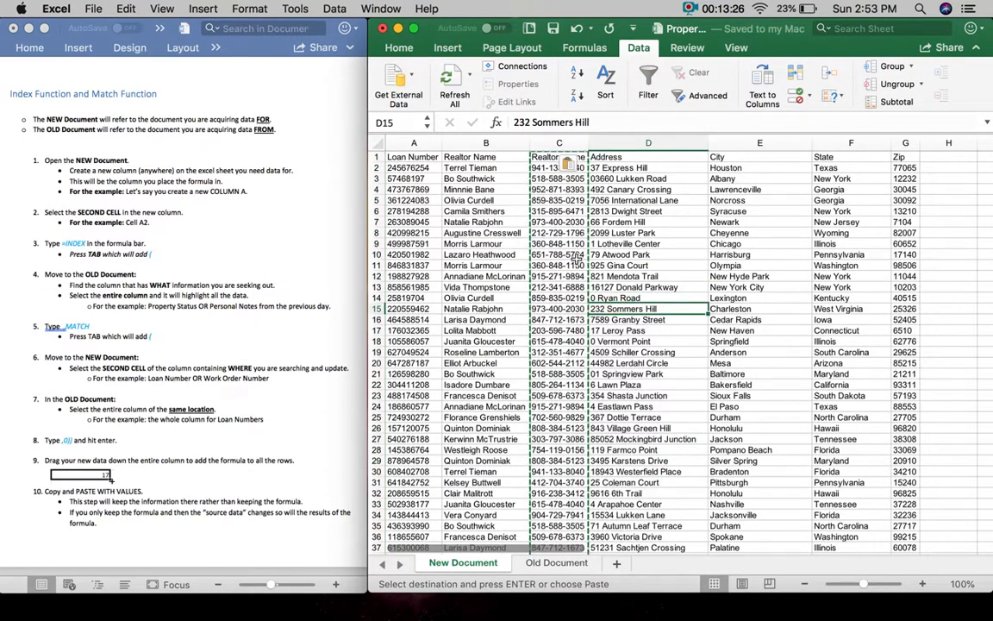